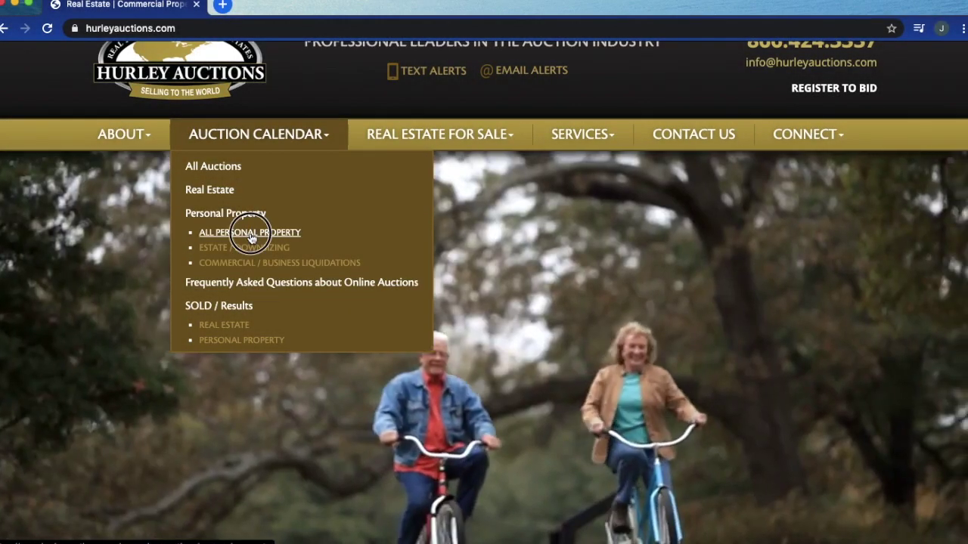
Step: Browse All Personal Property auctions and open the New Online Auction Platform listing's test-auction link area
{"action": "left_click", "coordinate": [251, 230]}
{"action": "scroll", "coordinate": [512, 345], "scroll_direction": "down", "scroll_amount": 14}
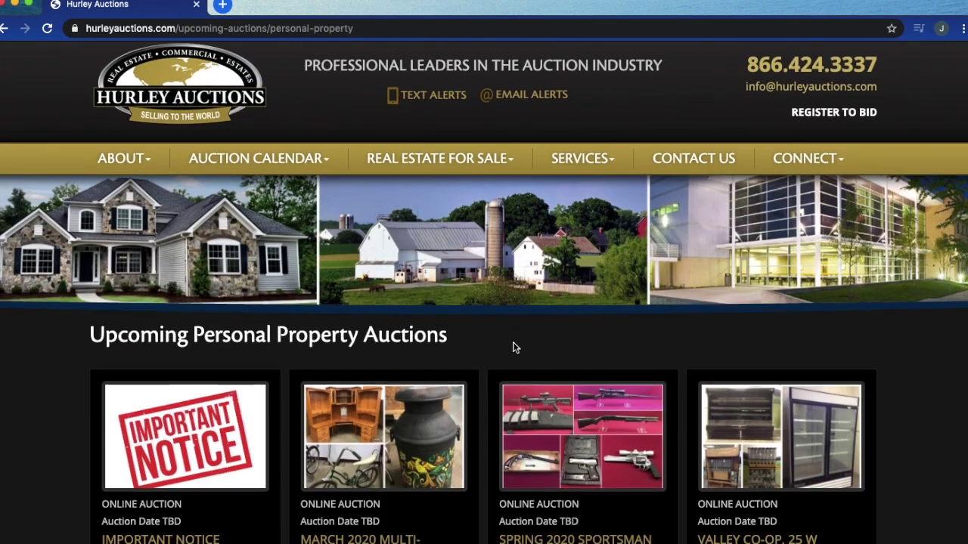
{"action": "scroll", "coordinate": [512, 346], "scroll_direction": "down", "scroll_amount": 10}
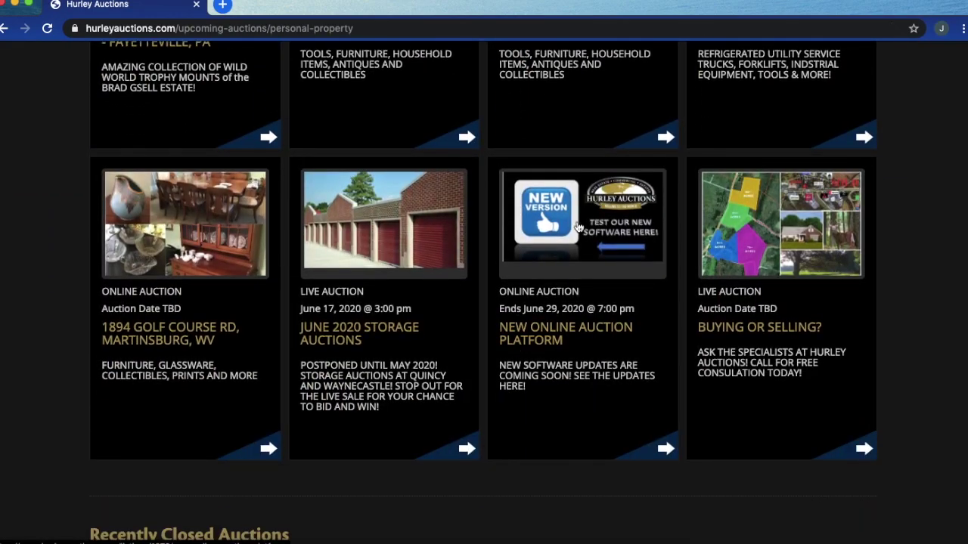
{"action": "left_click", "coordinate": [582, 220]}
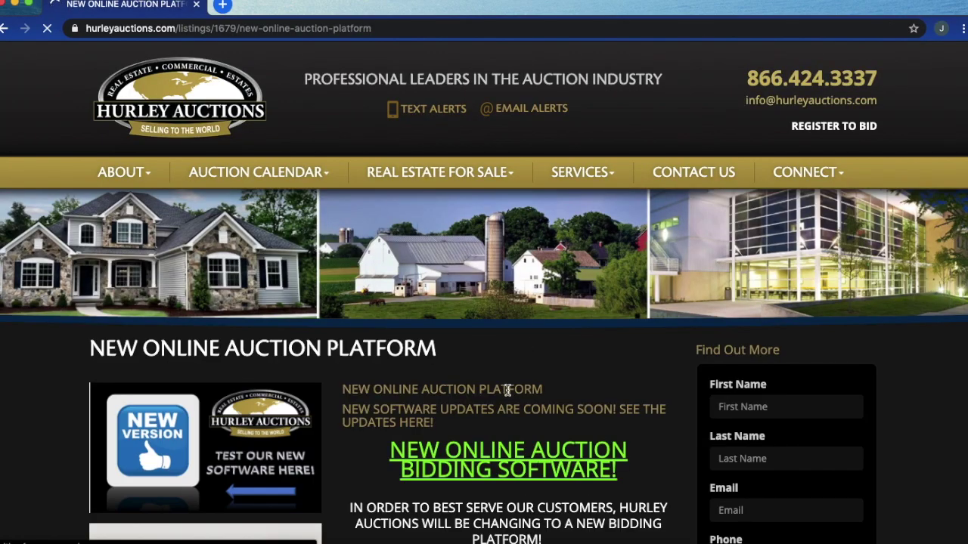
{"action": "scroll", "coordinate": [508, 390], "scroll_direction": "down", "scroll_amount": 3}
{"action": "scroll", "coordinate": [507, 390], "scroll_direction": "down", "scroll_amount": 3}
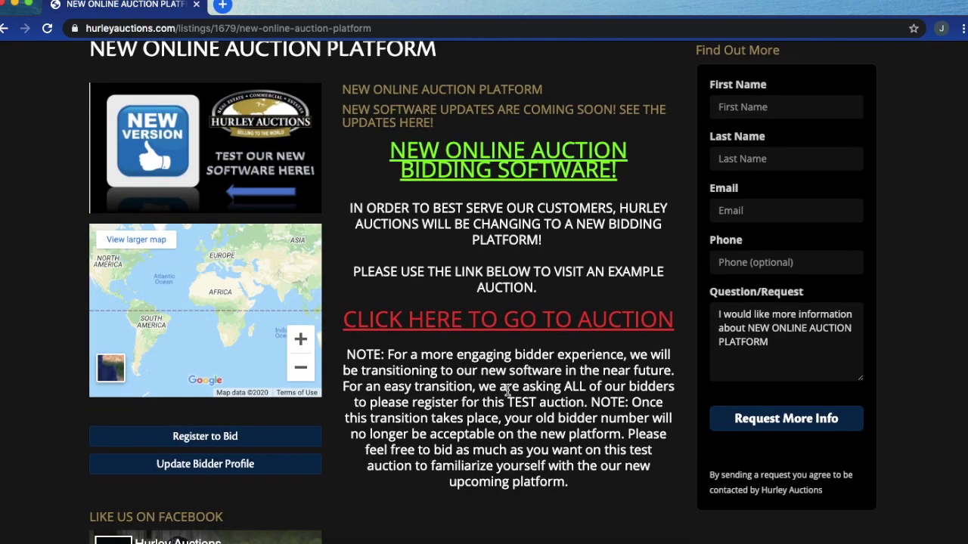
Step: Go to the test auction on the bidding site and start registering for it
{"action": "left_click", "coordinate": [513, 332]}
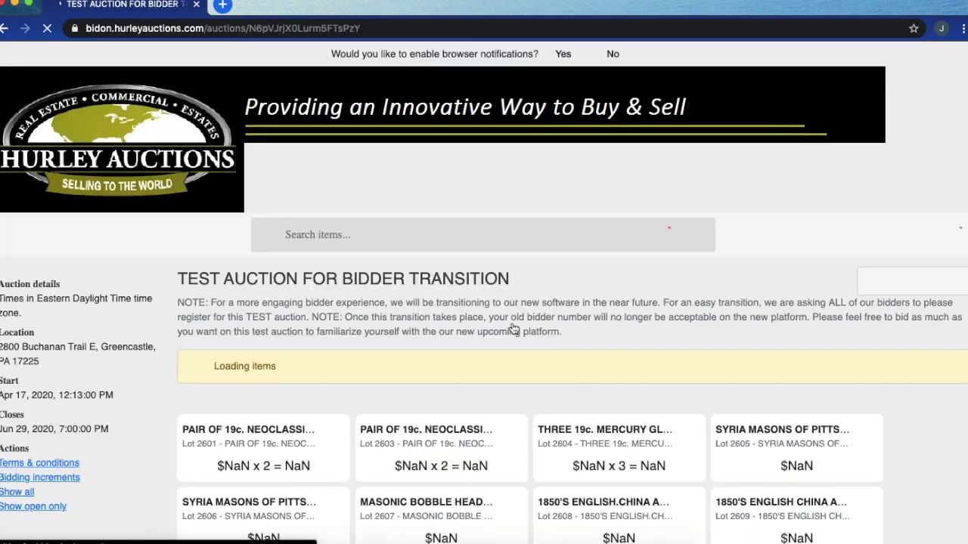
{"action": "scroll", "coordinate": [393, 413], "scroll_direction": "down", "scroll_amount": 2}
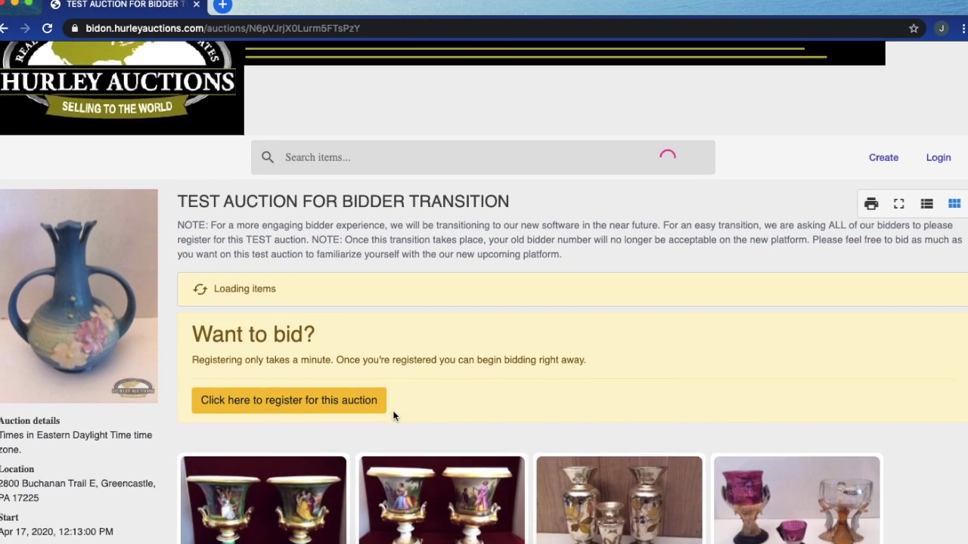
{"action": "scroll", "coordinate": [394, 412], "scroll_direction": "down", "scroll_amount": 3}
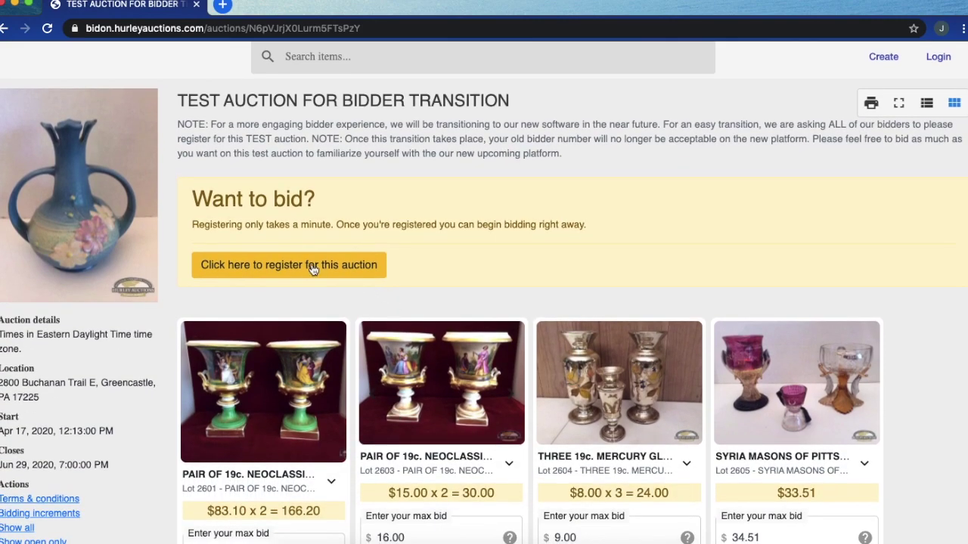
{"action": "left_click", "coordinate": [312, 269]}
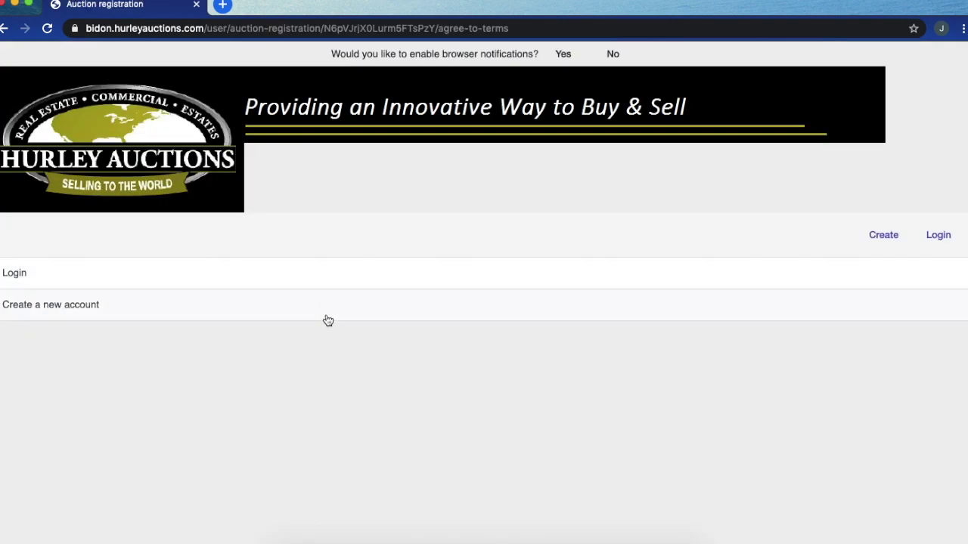
Step: Create a new bidder account, pass reCAPTCHA, accept the terms, and send the SMS verification code
{"action": "left_click", "coordinate": [50, 306]}
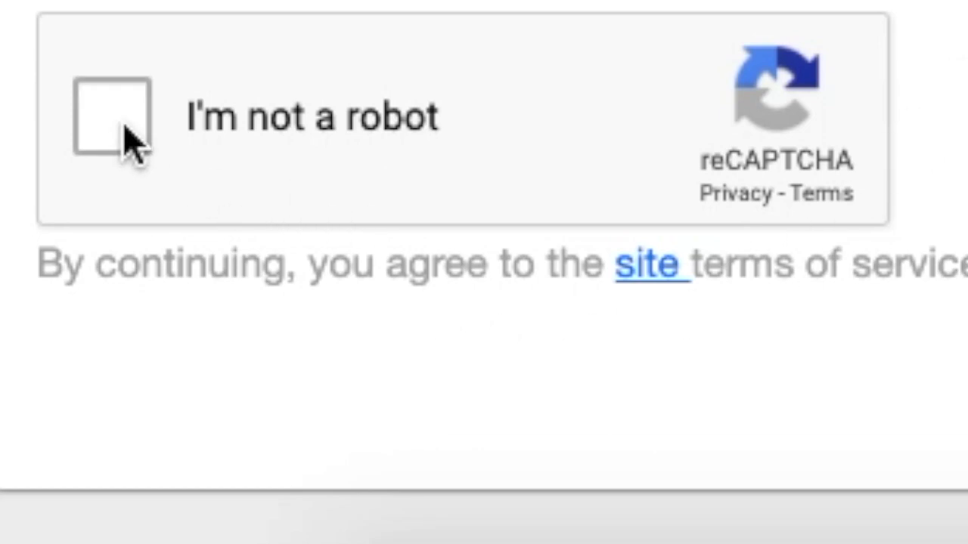
{"action": "left_click", "coordinate": [123, 130]}
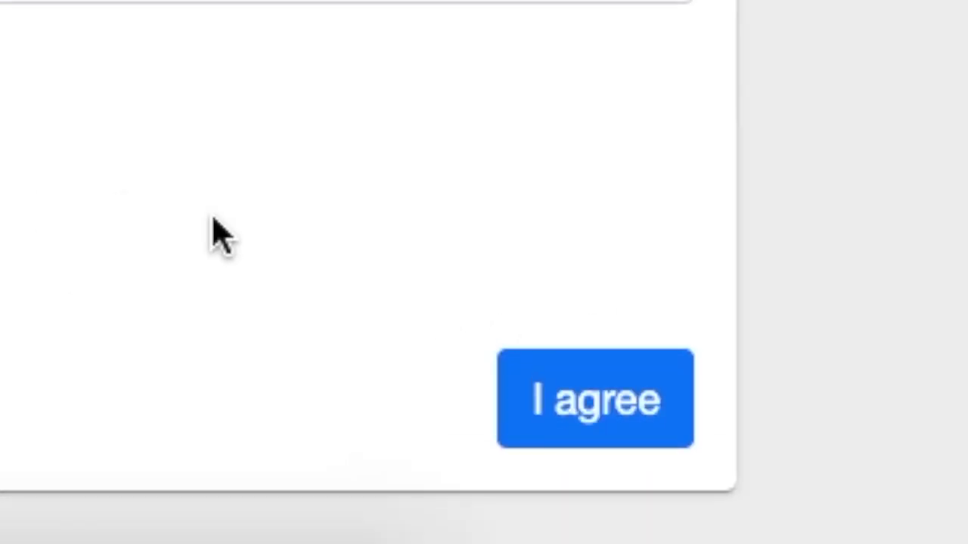
{"action": "left_click", "coordinate": [573, 437]}
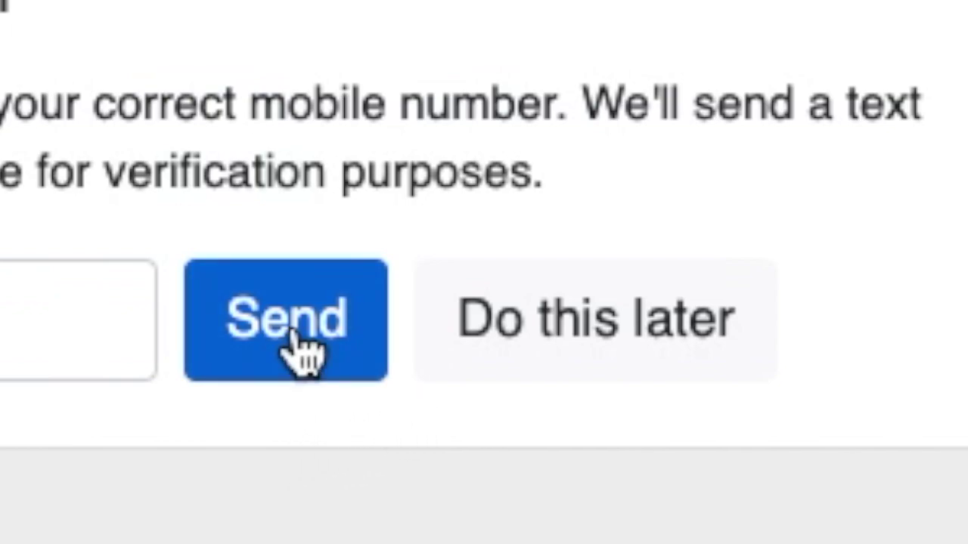
{"action": "left_click", "coordinate": [302, 348]}
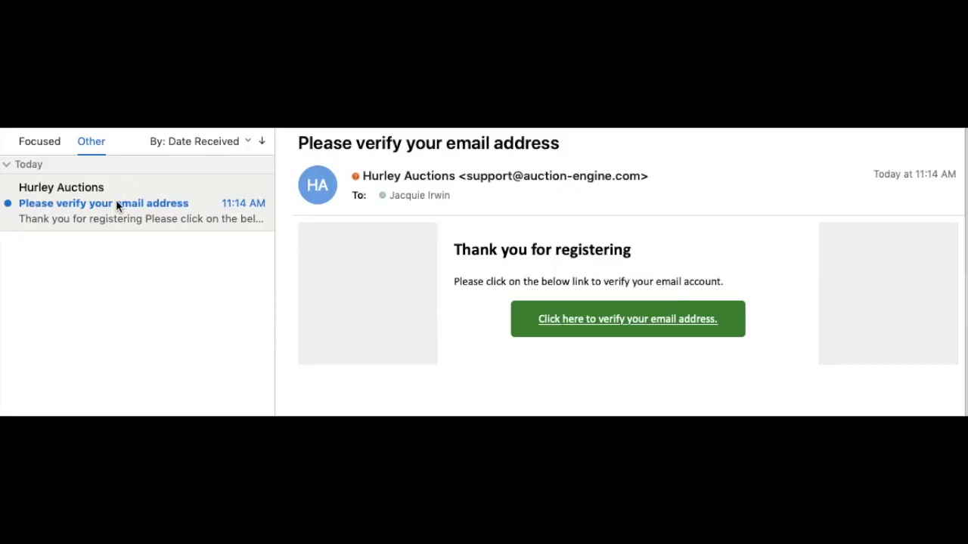
{"action": "left_click", "coordinate": [116, 201]}
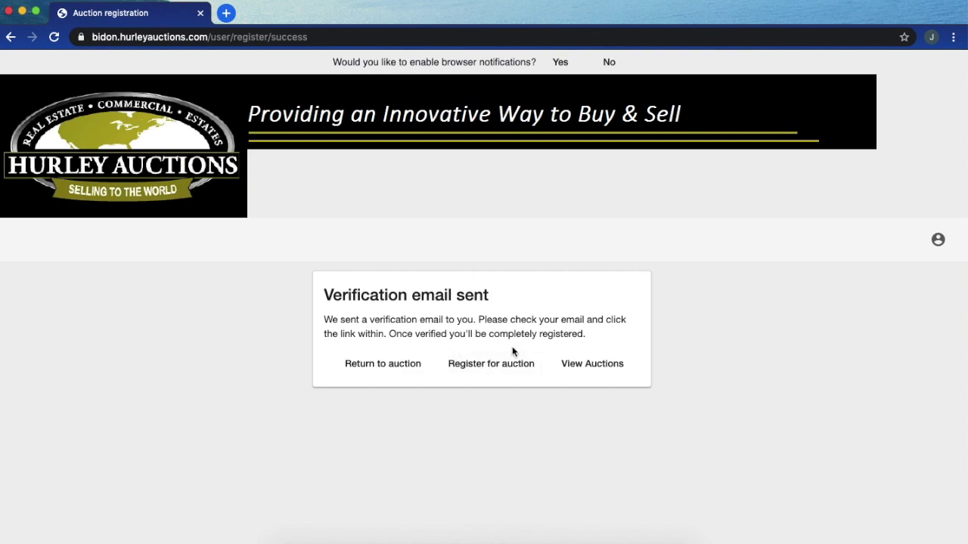
{"action": "left_click", "coordinate": [511, 367]}
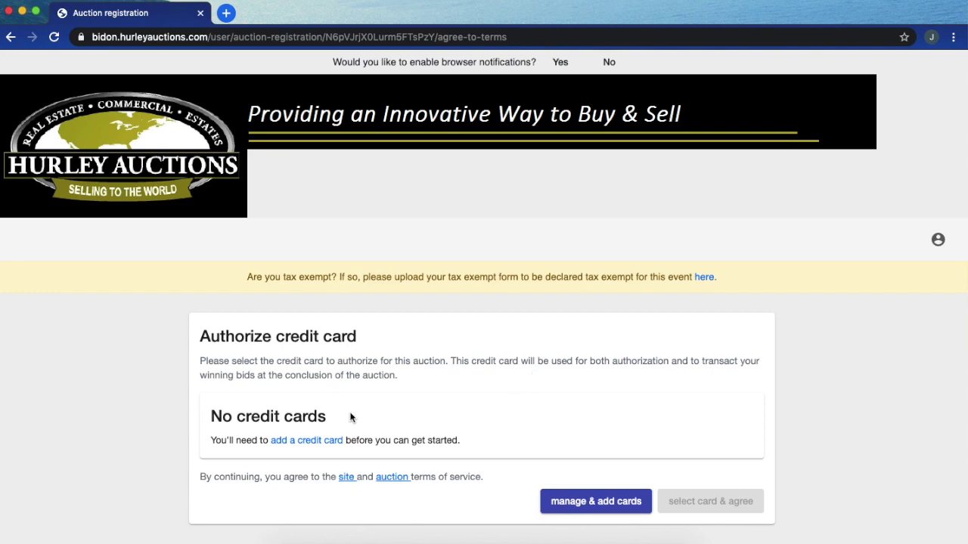
Step: Add and save a new credit card, then return to complete the auction registration
{"action": "left_click", "coordinate": [313, 450]}
{"action": "scroll", "coordinate": [369, 432], "scroll_direction": "down", "scroll_amount": 2}
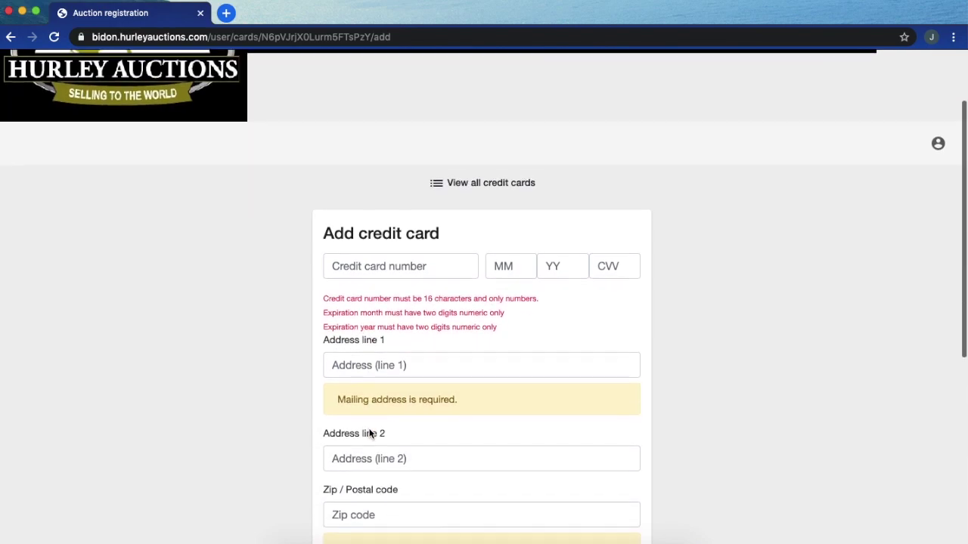
{"action": "scroll", "coordinate": [369, 433], "scroll_direction": "down", "scroll_amount": 4}
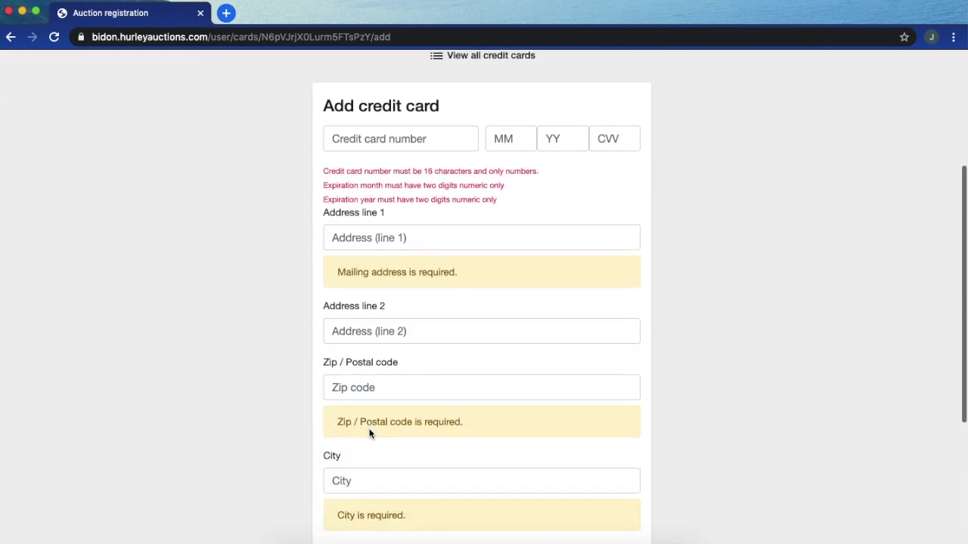
{"action": "scroll", "coordinate": [369, 433], "scroll_direction": "down", "scroll_amount": 4}
{"action": "scroll", "coordinate": [369, 432], "scroll_direction": "down", "scroll_amount": 2}
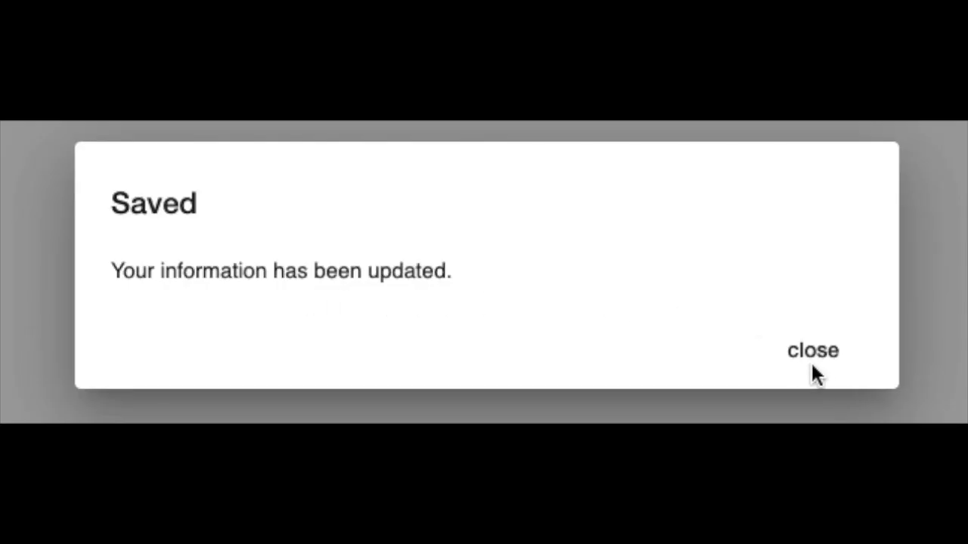
{"action": "left_click", "coordinate": [824, 355]}
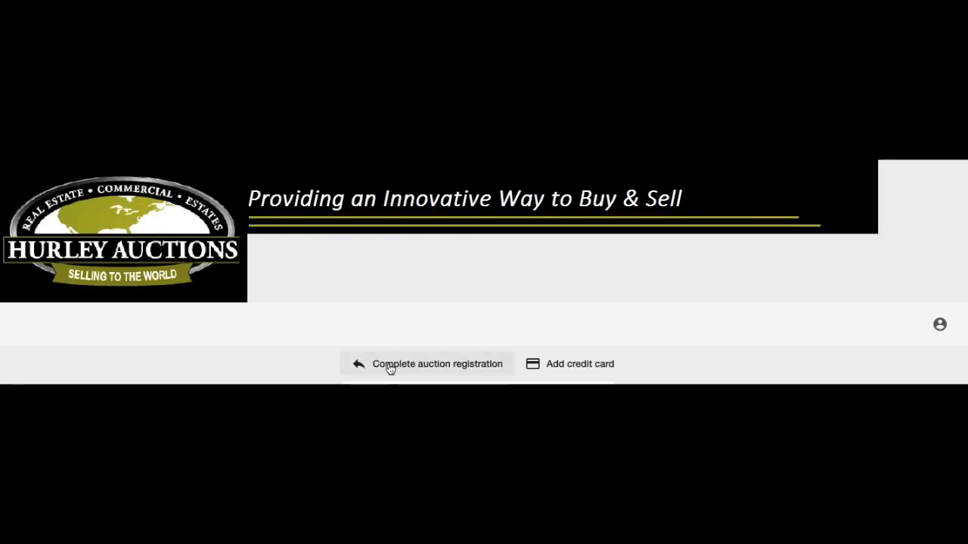
{"action": "left_click", "coordinate": [390, 366]}
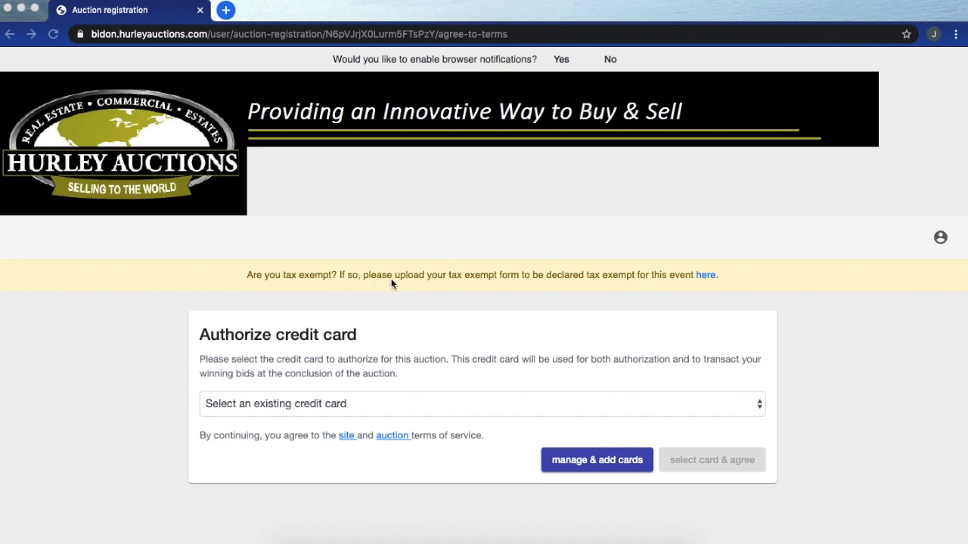
Step: Open the tax-exempt form page and continue to the auction without uploading a form
{"action": "left_click", "coordinate": [703, 276]}
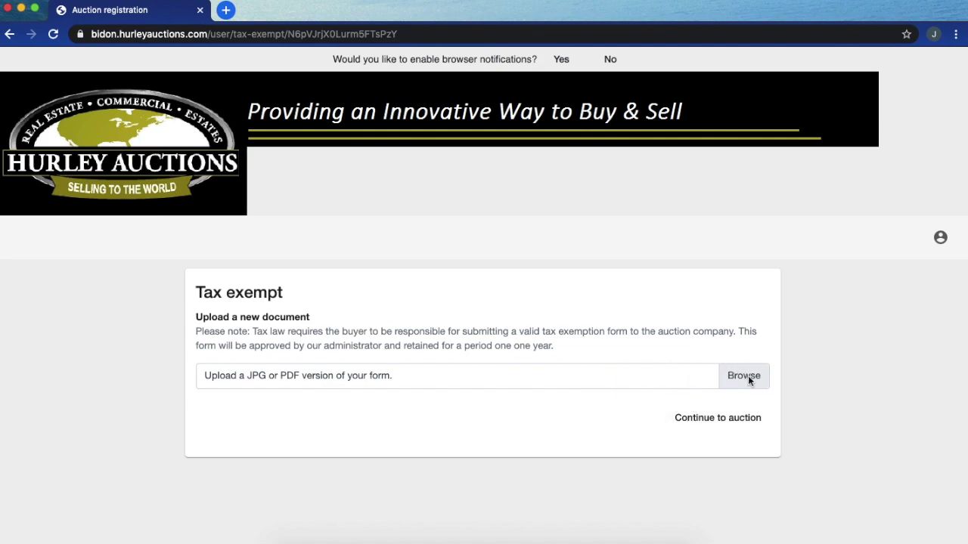
{"action": "left_click", "coordinate": [697, 421]}
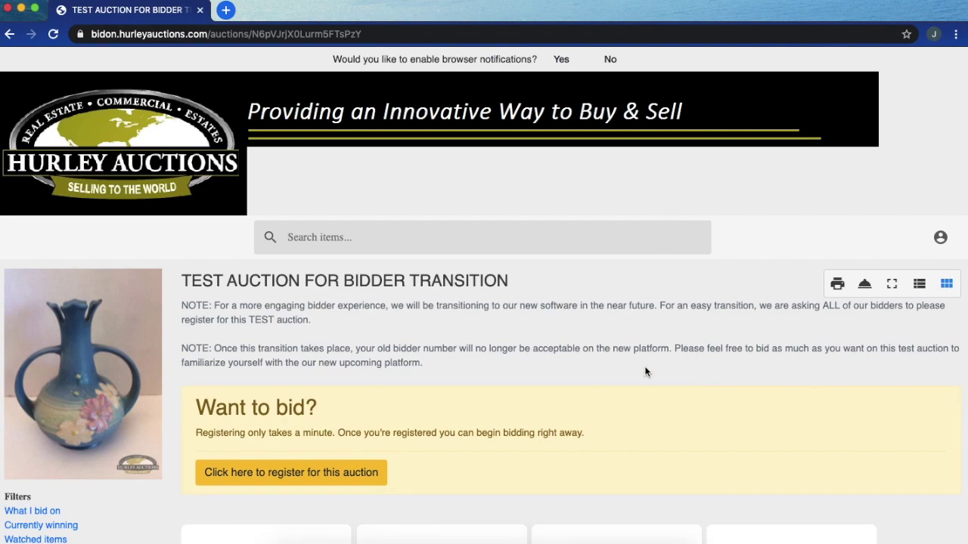
Step: Register for the test auction answering No to tax exempt, then return to the lot listing
{"action": "scroll", "coordinate": [644, 371], "scroll_direction": "down", "scroll_amount": 1}
{"action": "scroll", "coordinate": [644, 370], "scroll_direction": "down", "scroll_amount": 3}
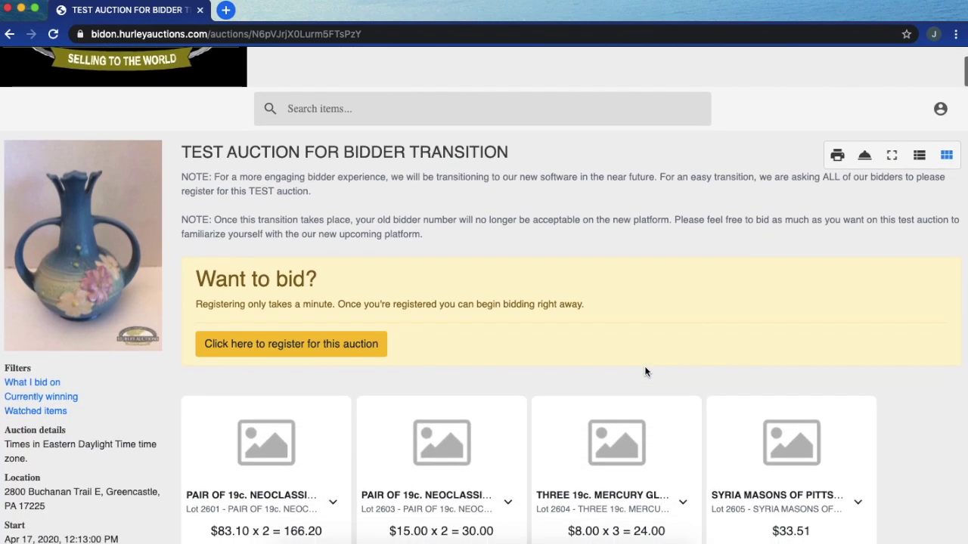
{"action": "left_click", "coordinate": [316, 206]}
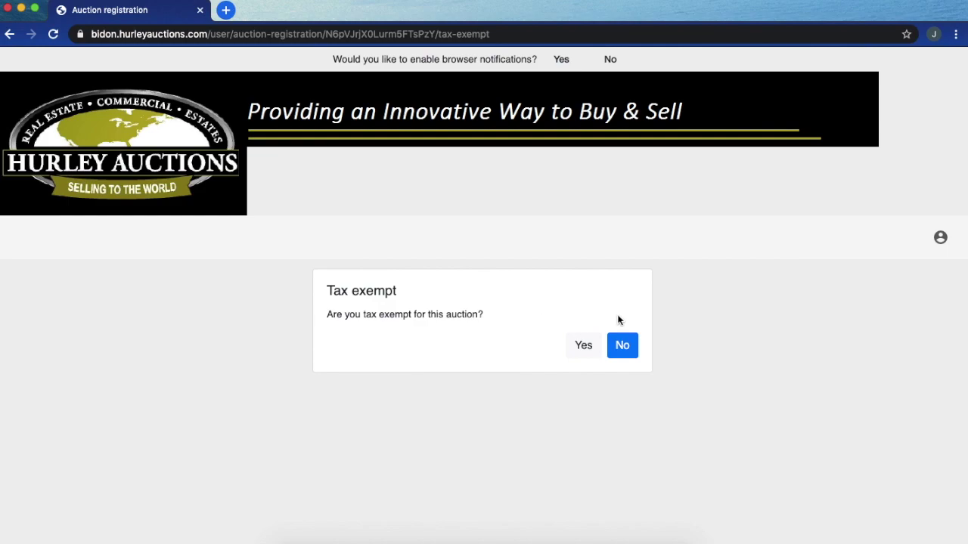
{"action": "left_click", "coordinate": [632, 348]}
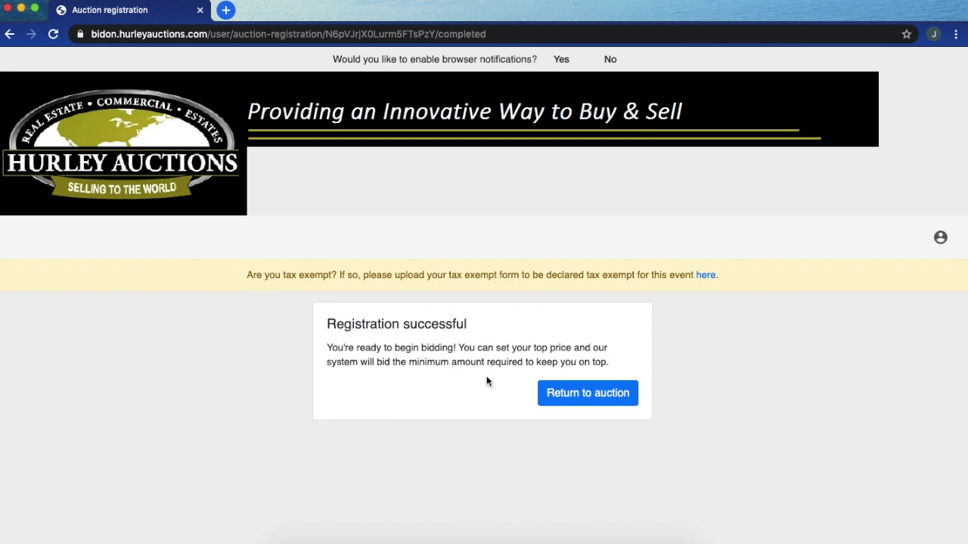
{"action": "left_click", "coordinate": [587, 393]}
{"action": "scroll", "coordinate": [392, 324], "scroll_direction": "down", "scroll_amount": 4}
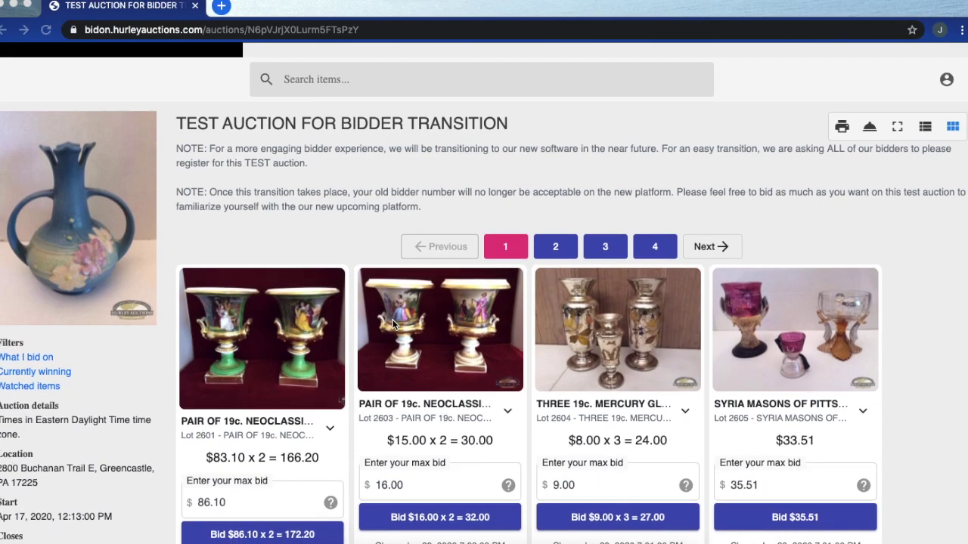
{"action": "scroll", "coordinate": [393, 324], "scroll_direction": "down", "scroll_amount": 2}
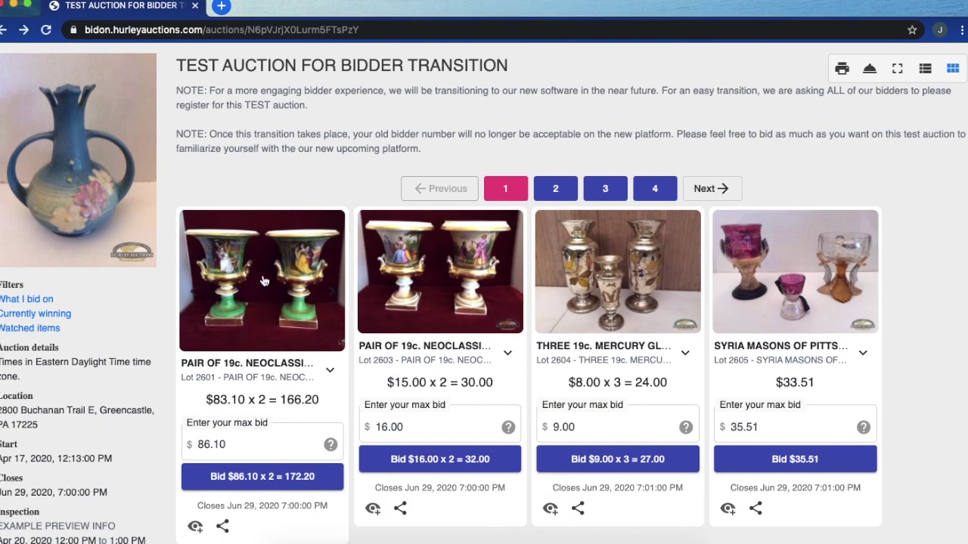
{"action": "left_click", "coordinate": [264, 281]}
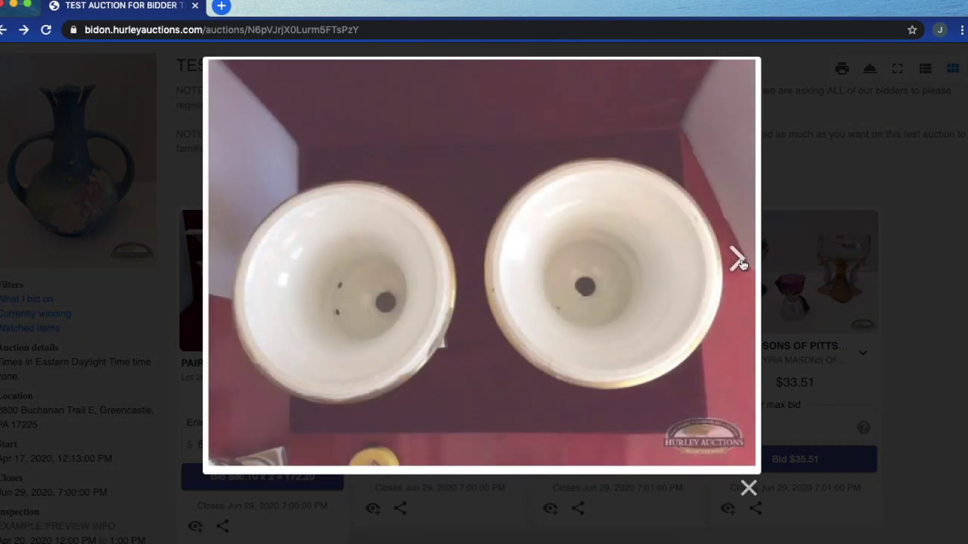
{"action": "left_click", "coordinate": [739, 259]}
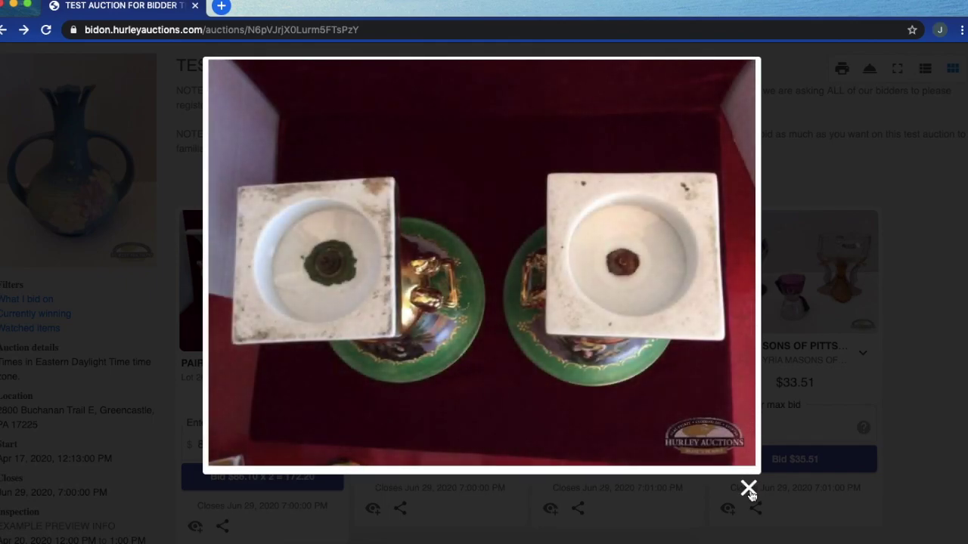
{"action": "left_click", "coordinate": [749, 490]}
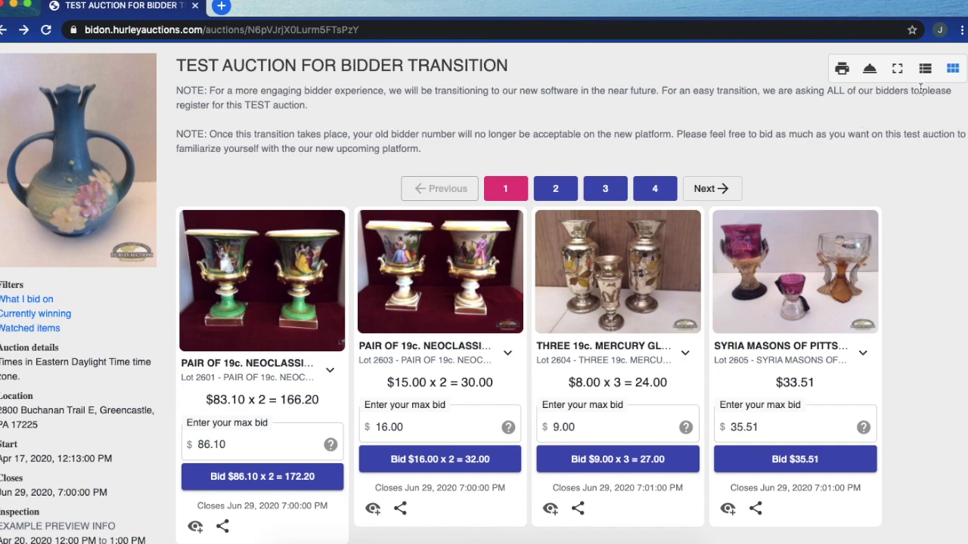
{"action": "left_click", "coordinate": [925, 69]}
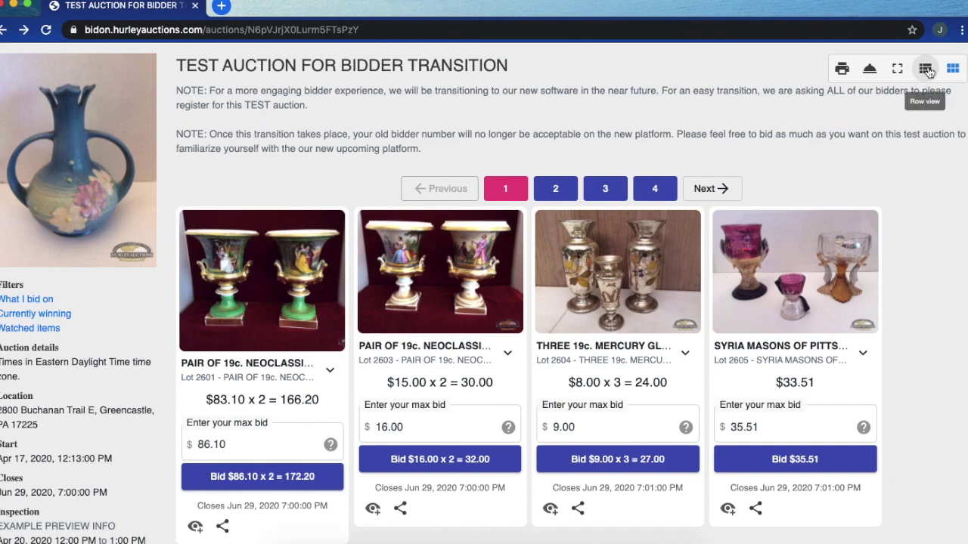
Step: Switch the lots to row view, scroll through the full descriptions, and open the tax-exempt upload page
{"action": "left_click", "coordinate": [927, 71]}
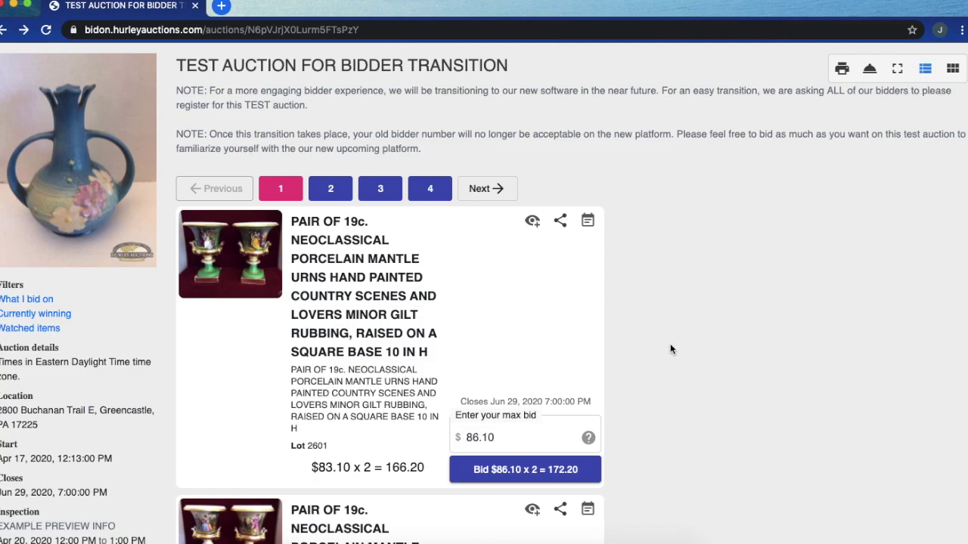
{"action": "scroll", "coordinate": [670, 348], "scroll_direction": "down", "scroll_amount": 2}
{"action": "scroll", "coordinate": [670, 349], "scroll_direction": "down", "scroll_amount": 1}
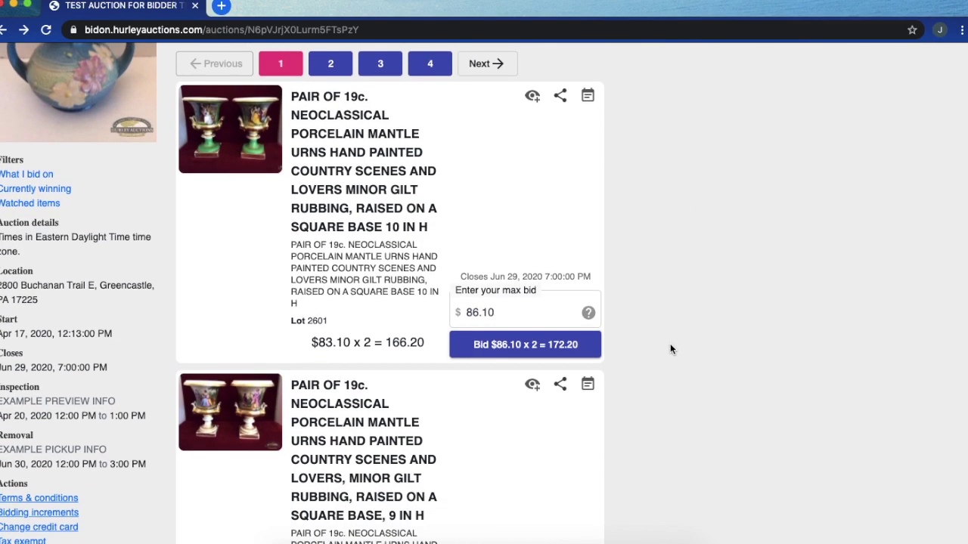
{"action": "scroll", "coordinate": [670, 350], "scroll_direction": "down", "scroll_amount": 2}
{"action": "scroll", "coordinate": [670, 349], "scroll_direction": "down", "scroll_amount": 2}
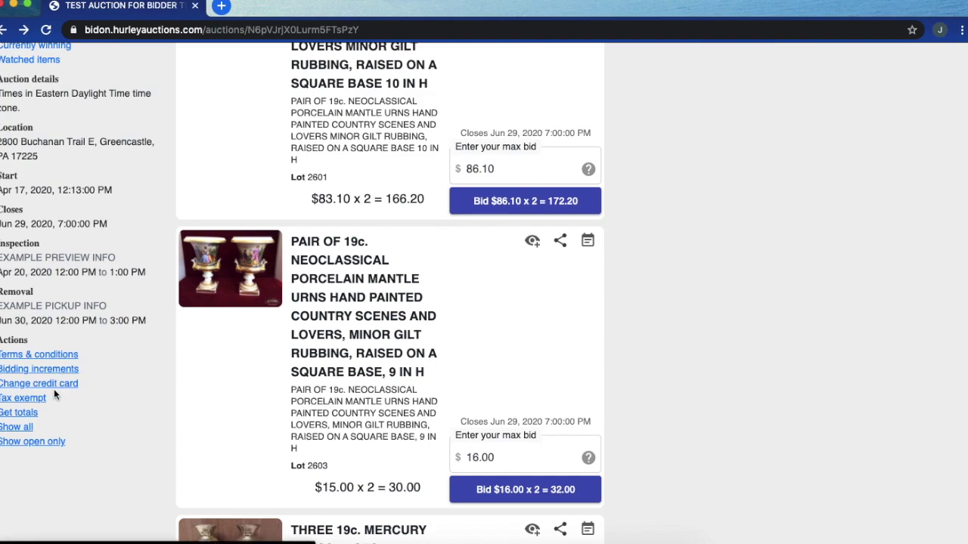
{"action": "left_click", "coordinate": [35, 400]}
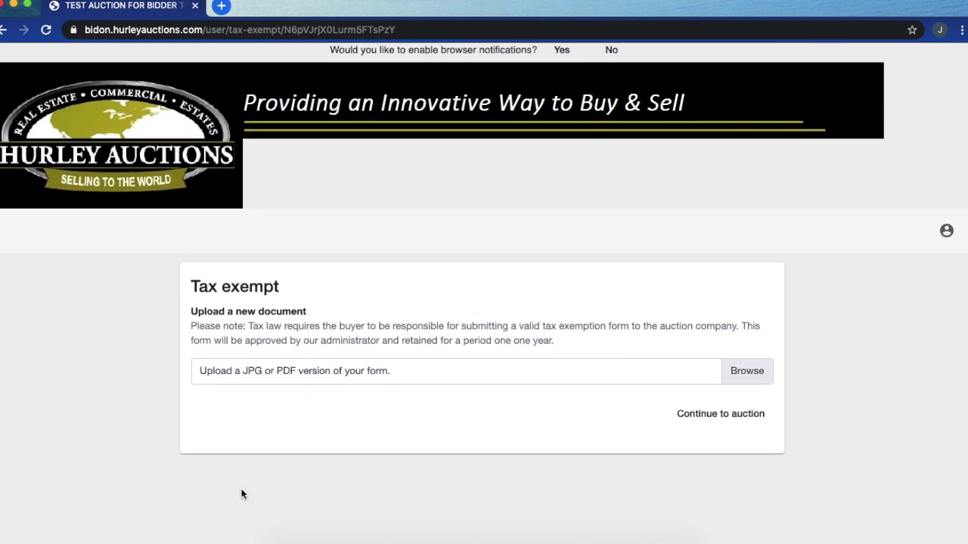
{"action": "left_click", "coordinate": [733, 421]}
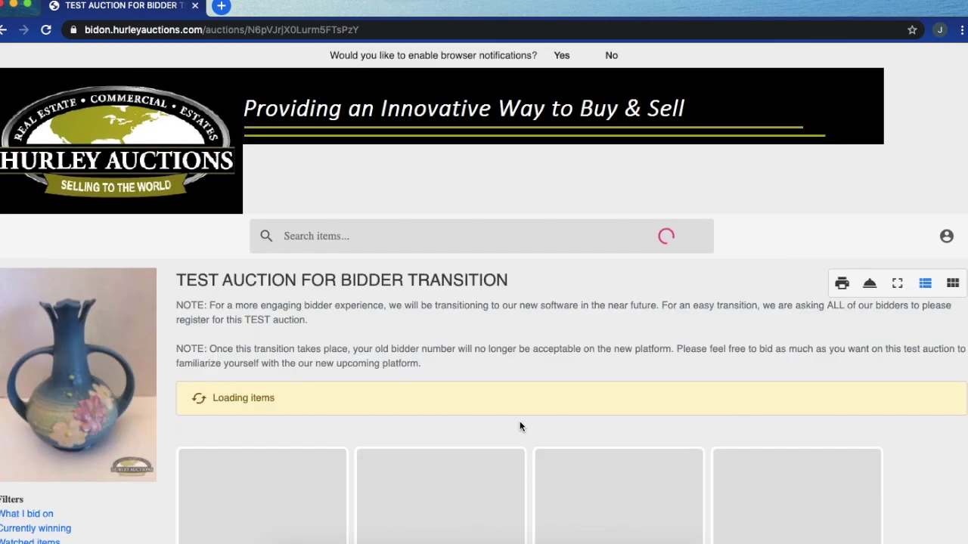
{"action": "scroll", "coordinate": [519, 427], "scroll_direction": "down", "scroll_amount": 2}
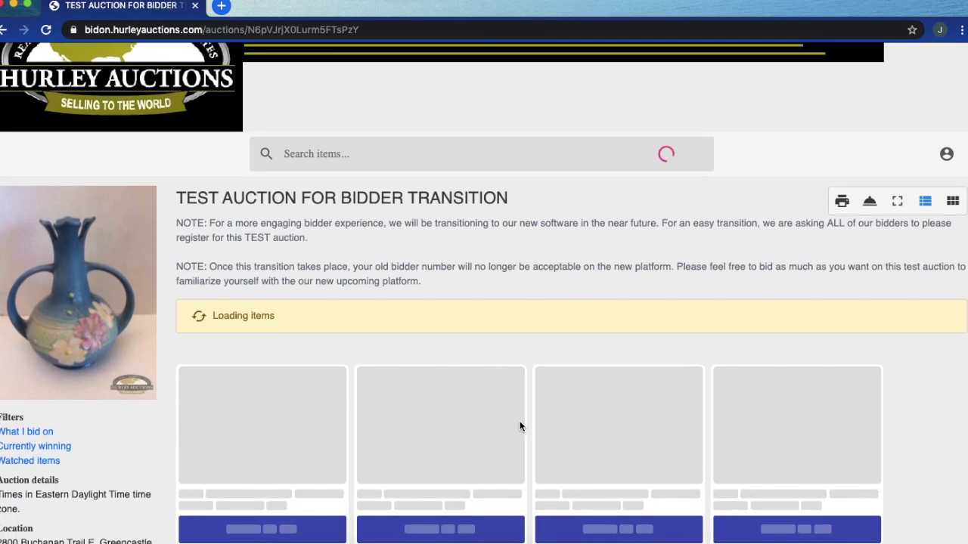
{"action": "scroll", "coordinate": [519, 427], "scroll_direction": "down", "scroll_amount": 1}
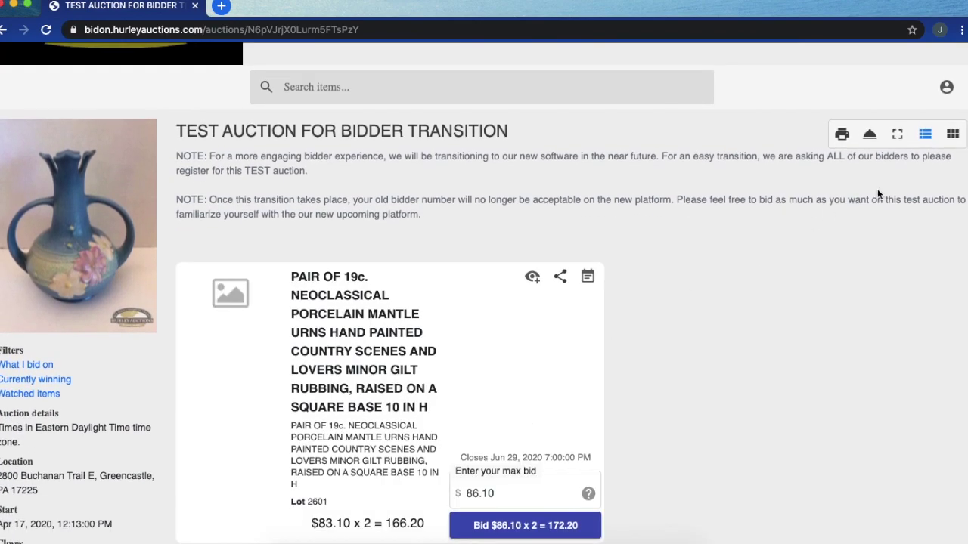
Step: Return the lots to the four-card grid and set a reminder for an hour before closing
{"action": "left_click", "coordinate": [953, 135]}
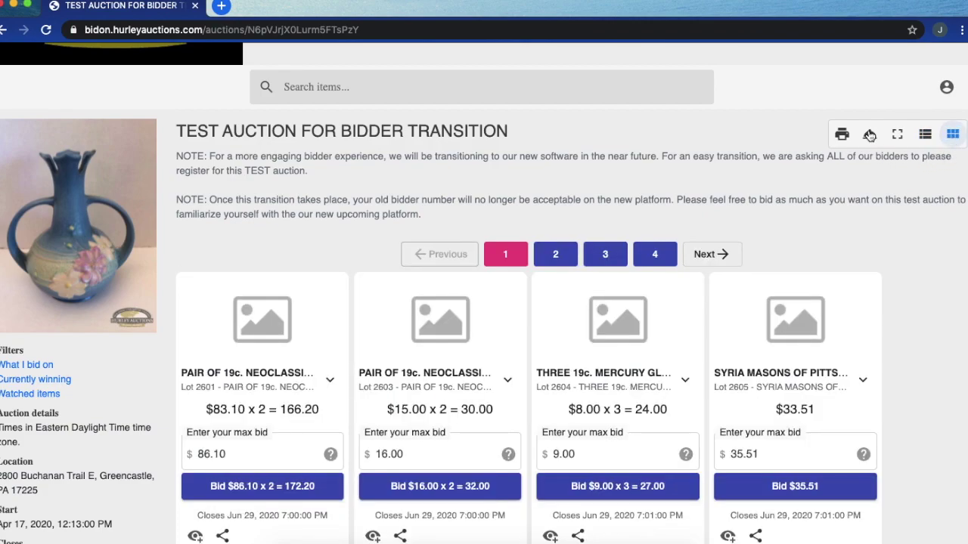
{"action": "left_click", "coordinate": [871, 137]}
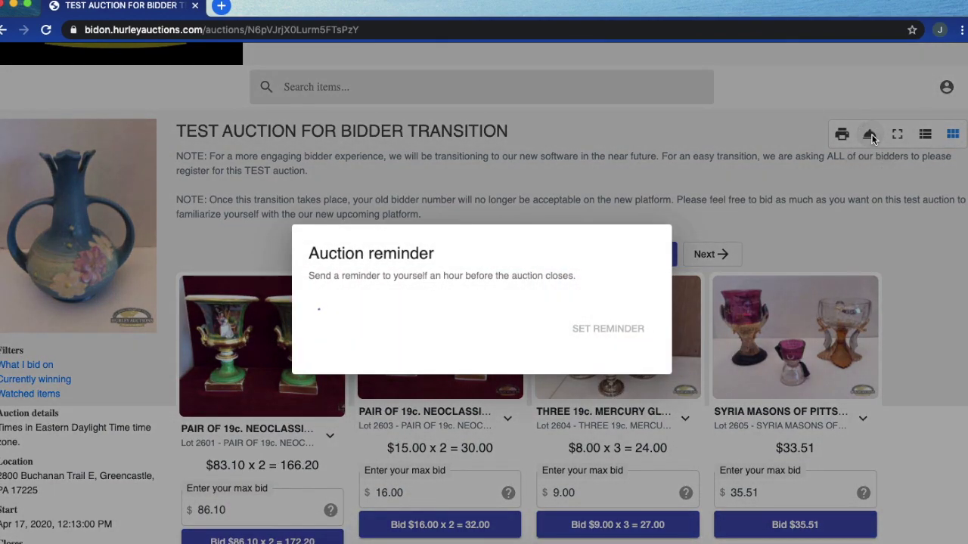
{"action": "left_click", "coordinate": [611, 331]}
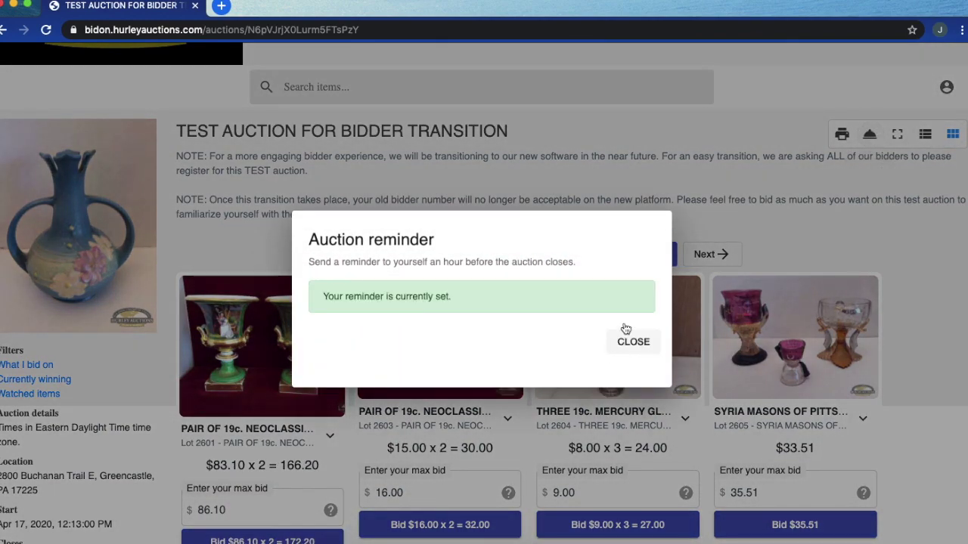
{"action": "left_click", "coordinate": [634, 343]}
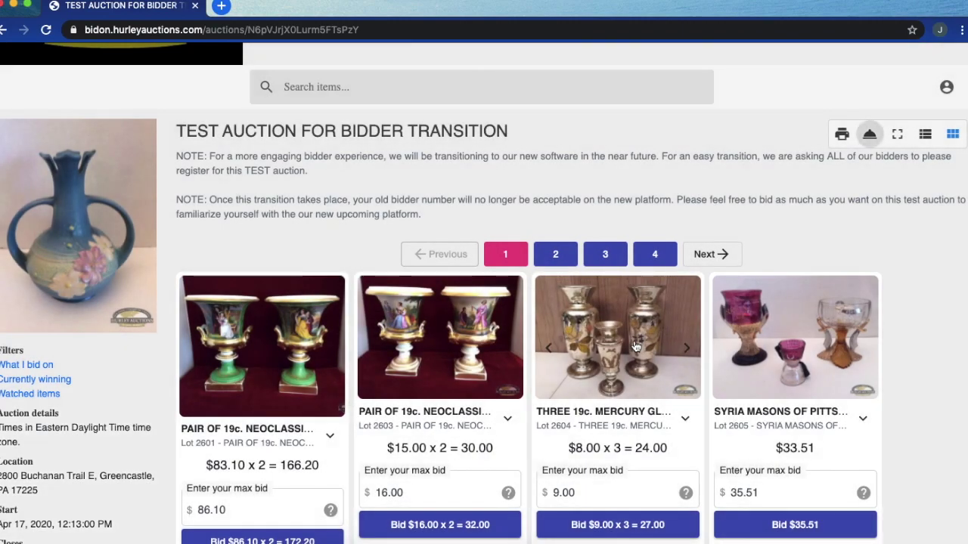
{"action": "scroll", "coordinate": [555, 340], "scroll_direction": "down", "scroll_amount": 3}
Step: Watch Lots 2604 and 2603, filter to watched items, and stop watching Lot 2608
{"action": "left_click", "coordinate": [556, 338]}
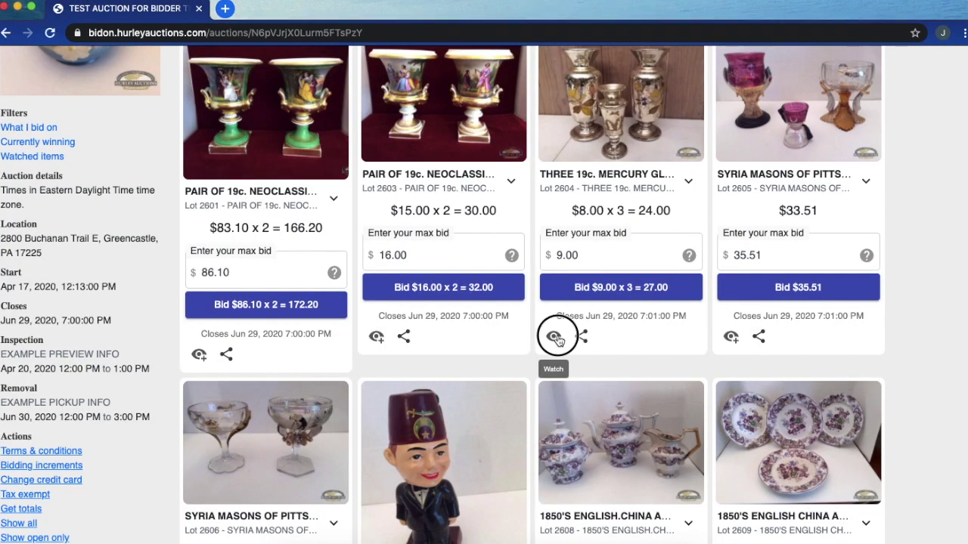
{"action": "left_click", "coordinate": [376, 338]}
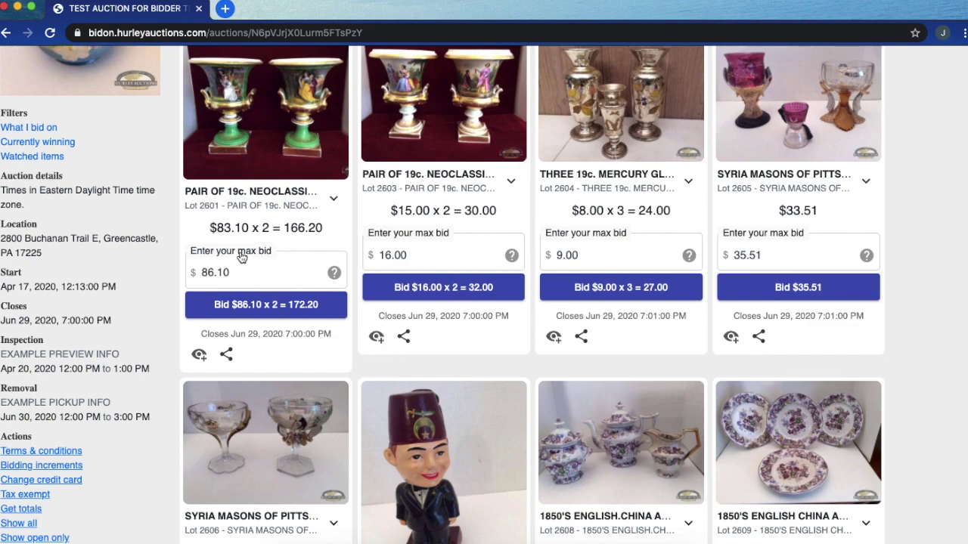
{"action": "left_click", "coordinate": [34, 157]}
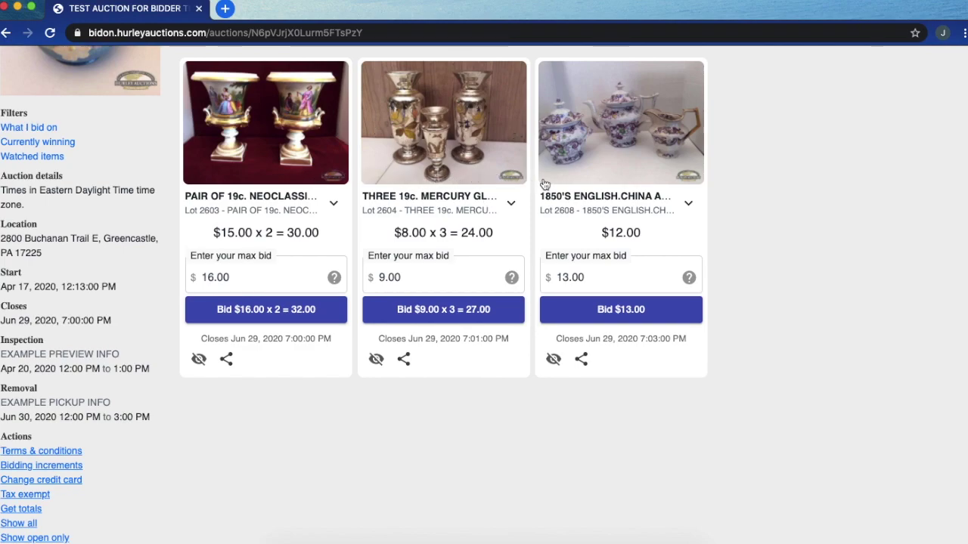
{"action": "left_click", "coordinate": [554, 360]}
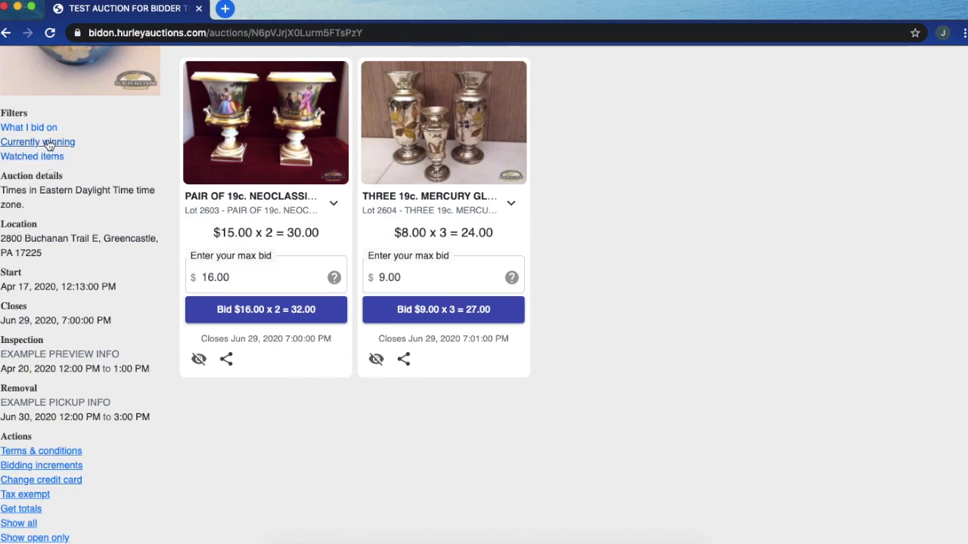
Step: Place and confirm a $16.00 max bid on Lot 2603, then show only currently winning lots
{"action": "left_click", "coordinate": [253, 281]}
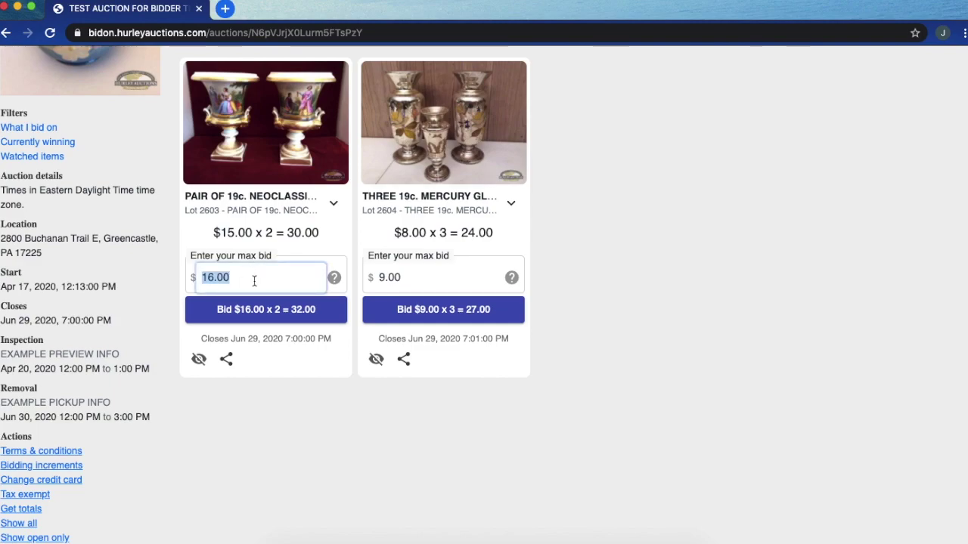
{"action": "left_click", "coordinate": [276, 311]}
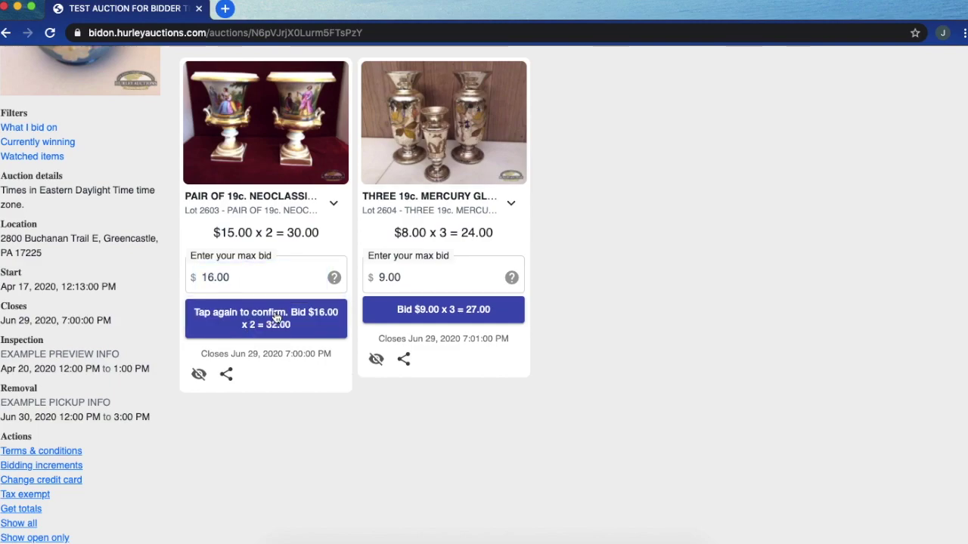
{"action": "left_click", "coordinate": [285, 324]}
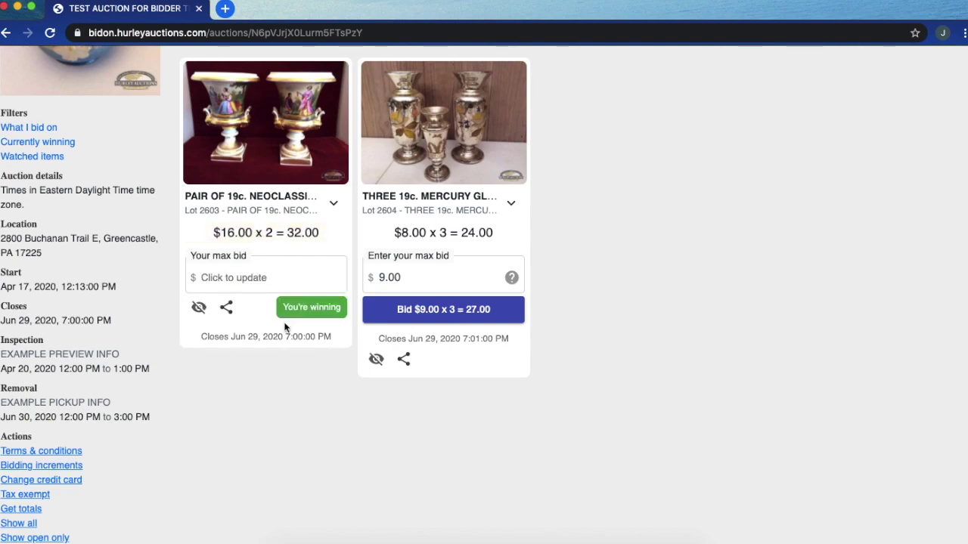
{"action": "left_click", "coordinate": [57, 142]}
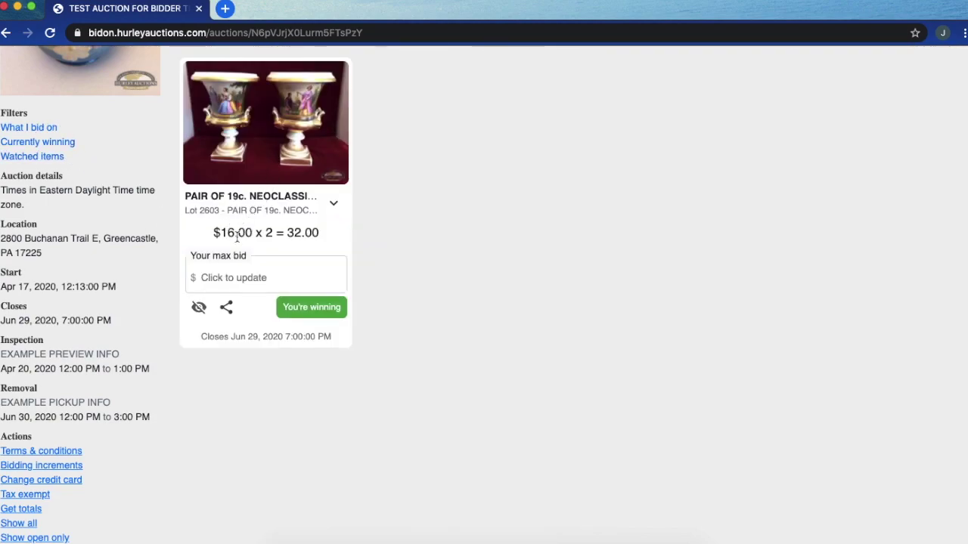
{"action": "left_click", "coordinate": [270, 278]}
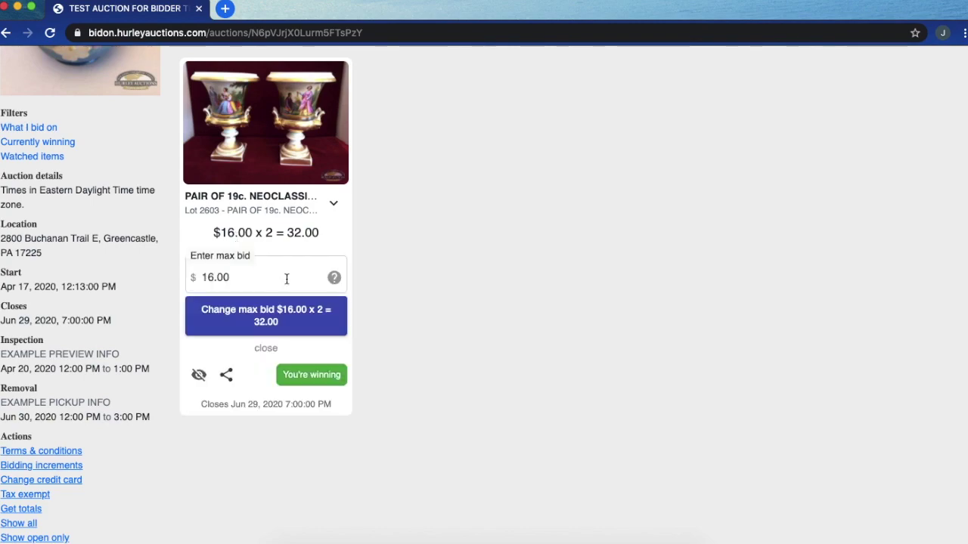
Step: Raise Lot 2603's max bid from 16.00 to 110.00 and confirm the change
{"action": "left_click", "coordinate": [237, 277]}
{"action": "type", "text": "110."}
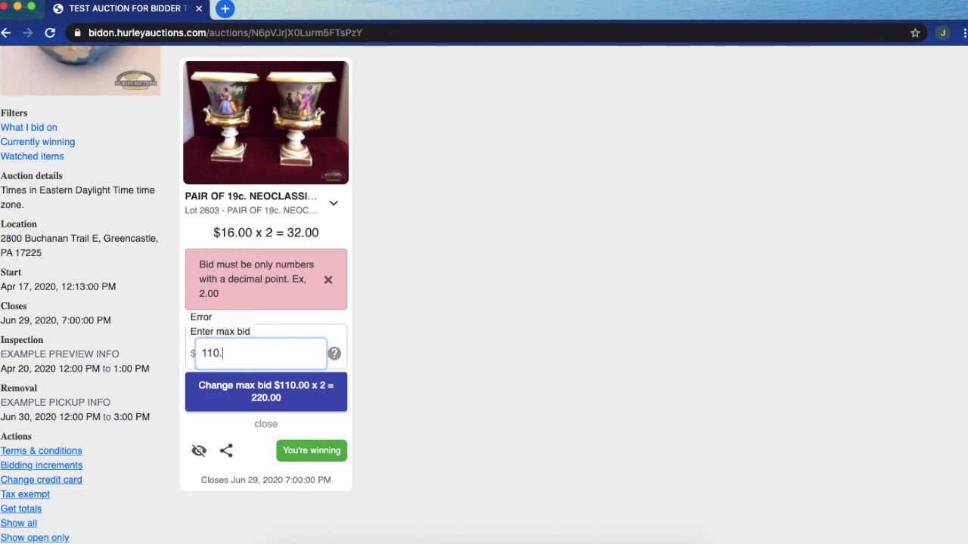
{"action": "type", "text": "00"}
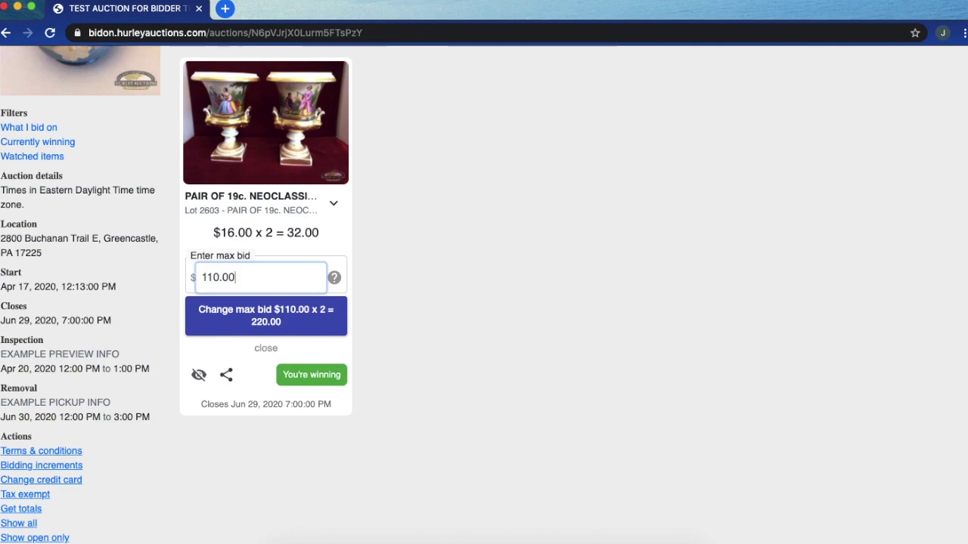
{"action": "left_click", "coordinate": [284, 324]}
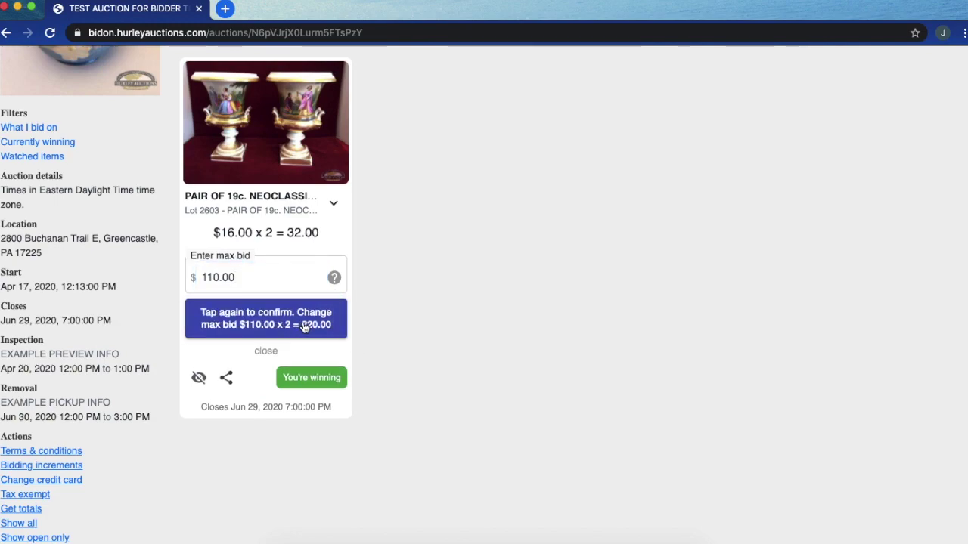
{"action": "left_click", "coordinate": [285, 325]}
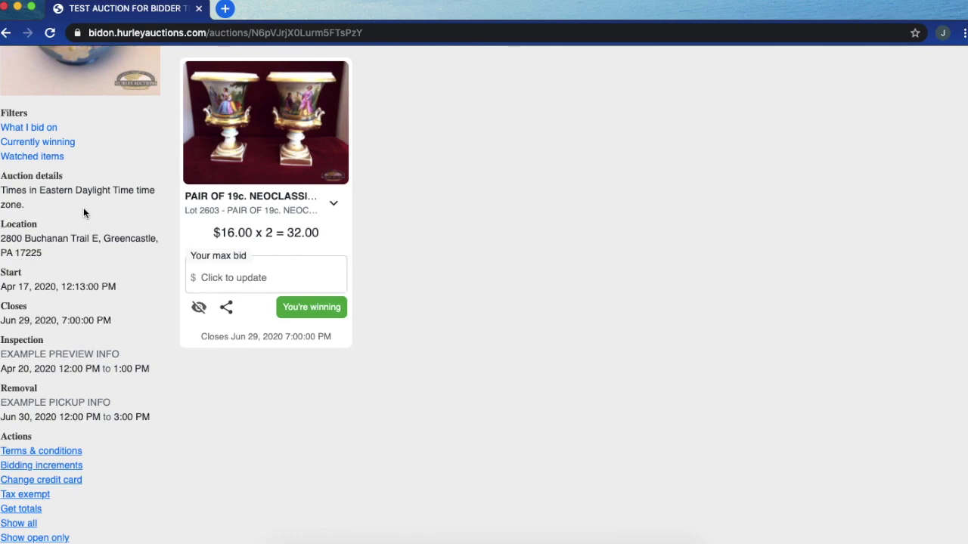
Step: Clear the filter so all test-auction lots are listed, then hide and restore the sidebar
{"action": "scroll", "coordinate": [100, 160], "scroll_direction": "up", "scroll_amount": 4}
{"action": "scroll", "coordinate": [102, 156], "scroll_direction": "up", "scroll_amount": 2}
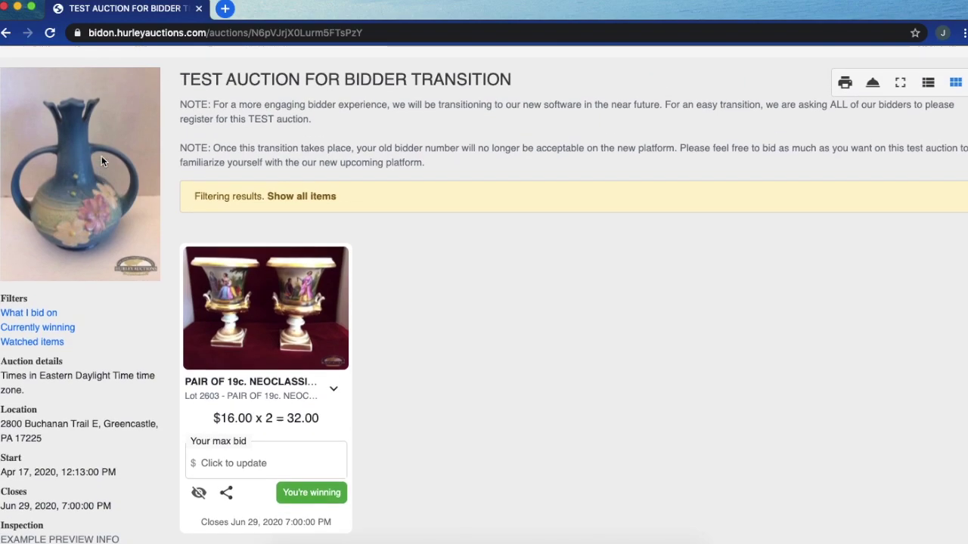
{"action": "left_click", "coordinate": [298, 203]}
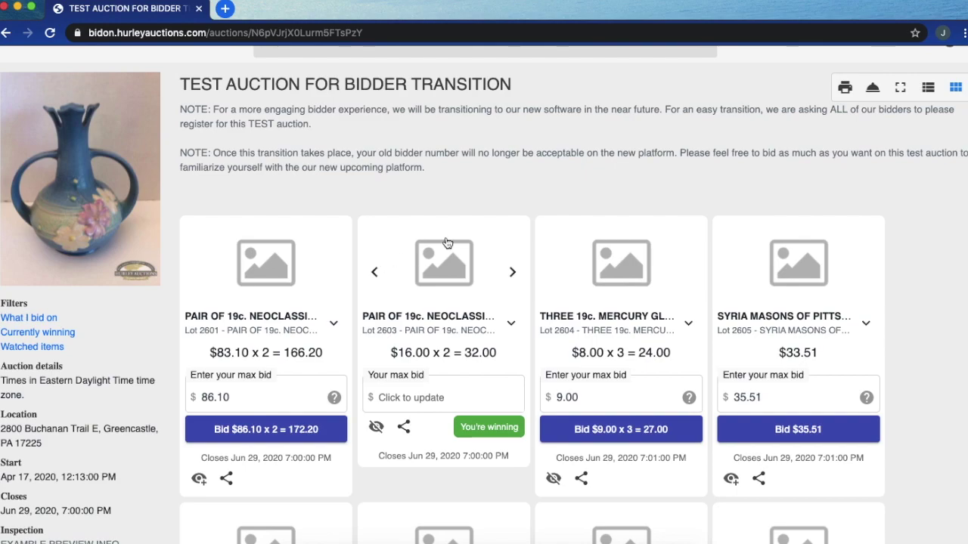
{"action": "left_click", "coordinate": [900, 88]}
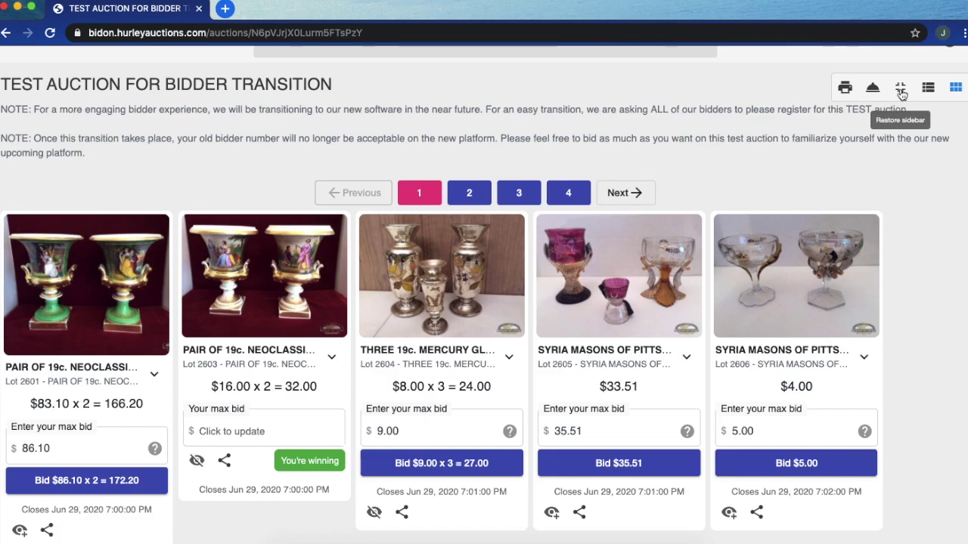
{"action": "left_click", "coordinate": [900, 88]}
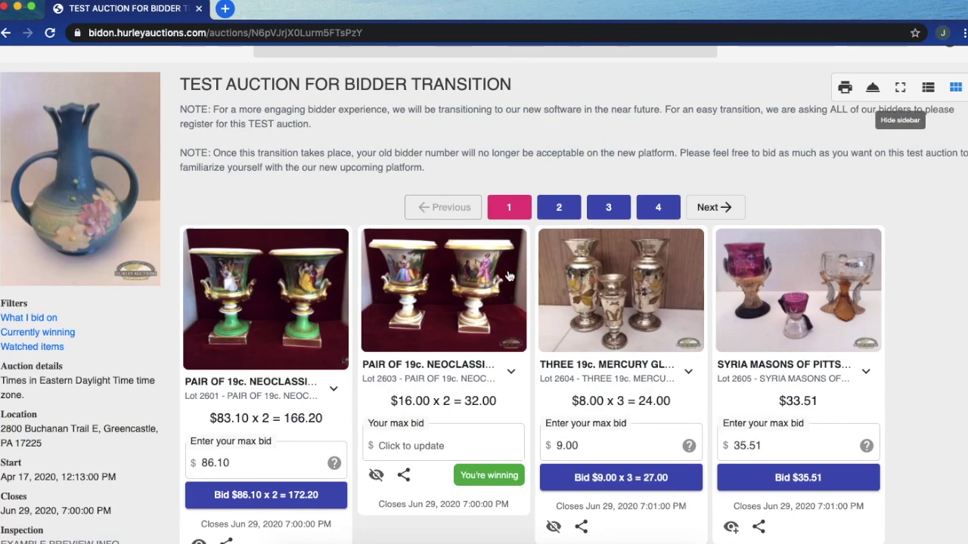
Step: Scroll down the lot grid and show the Totals of current bids
{"action": "scroll", "coordinate": [93, 445], "scroll_direction": "down", "scroll_amount": 3}
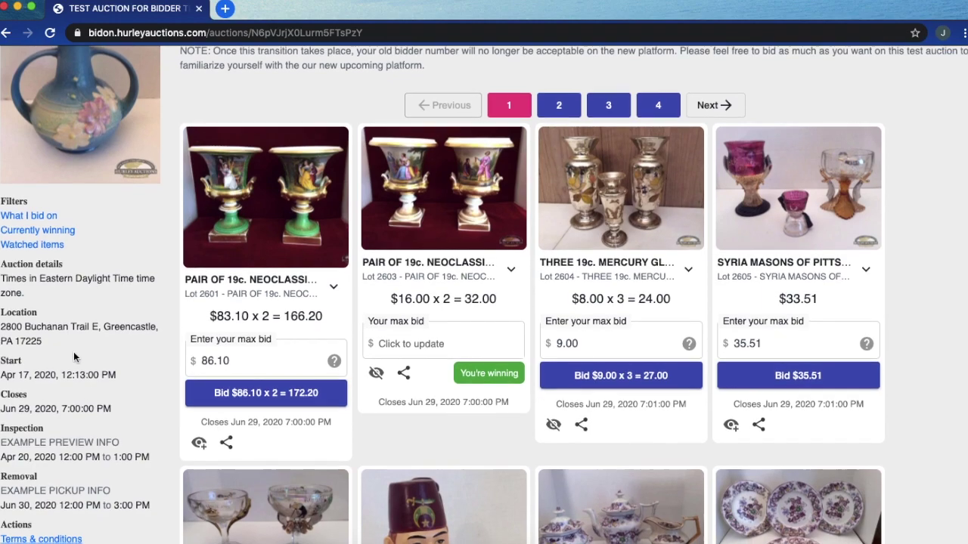
{"action": "scroll", "coordinate": [73, 351], "scroll_direction": "down", "scroll_amount": 2}
{"action": "scroll", "coordinate": [73, 351], "scroll_direction": "down", "scroll_amount": 1}
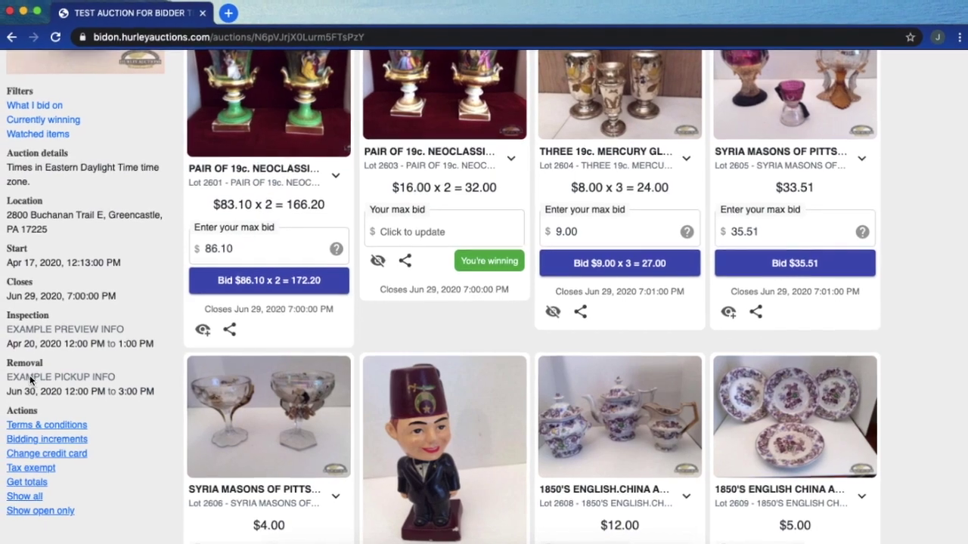
{"action": "scroll", "coordinate": [29, 377], "scroll_direction": "down", "scroll_amount": 2}
{"action": "scroll", "coordinate": [30, 376], "scroll_direction": "down", "scroll_amount": 1}
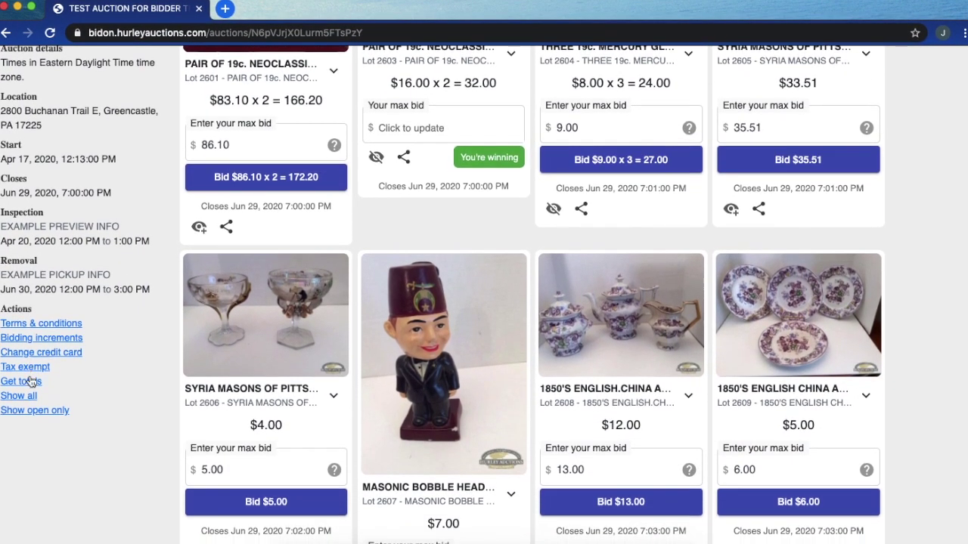
{"action": "left_click", "coordinate": [26, 383]}
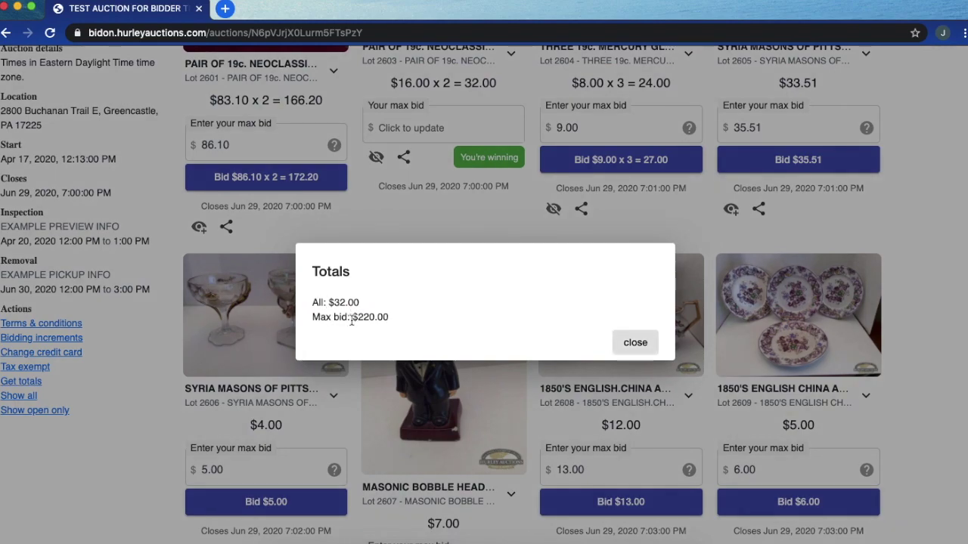
{"action": "left_click", "coordinate": [618, 351]}
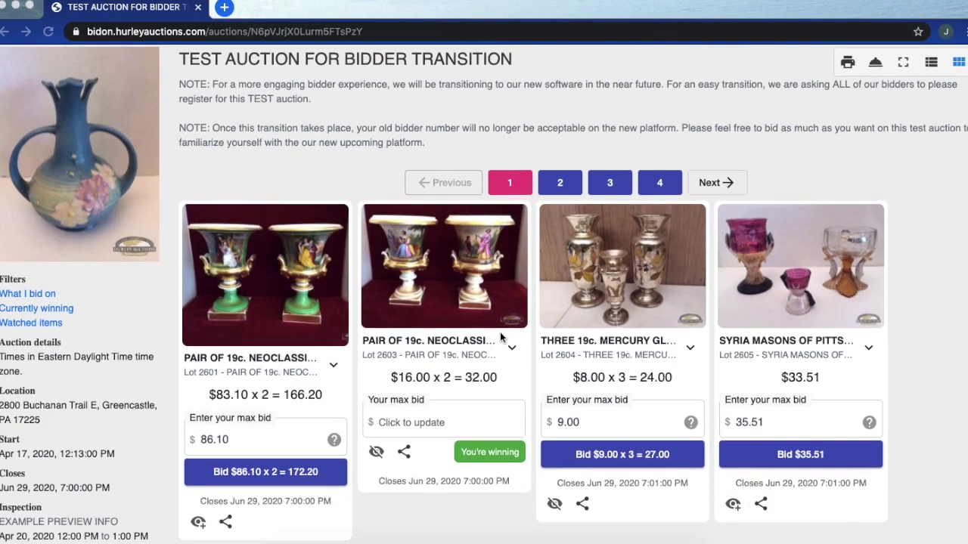
{"action": "scroll", "coordinate": [500, 337], "scroll_direction": "up", "scroll_amount": 2}
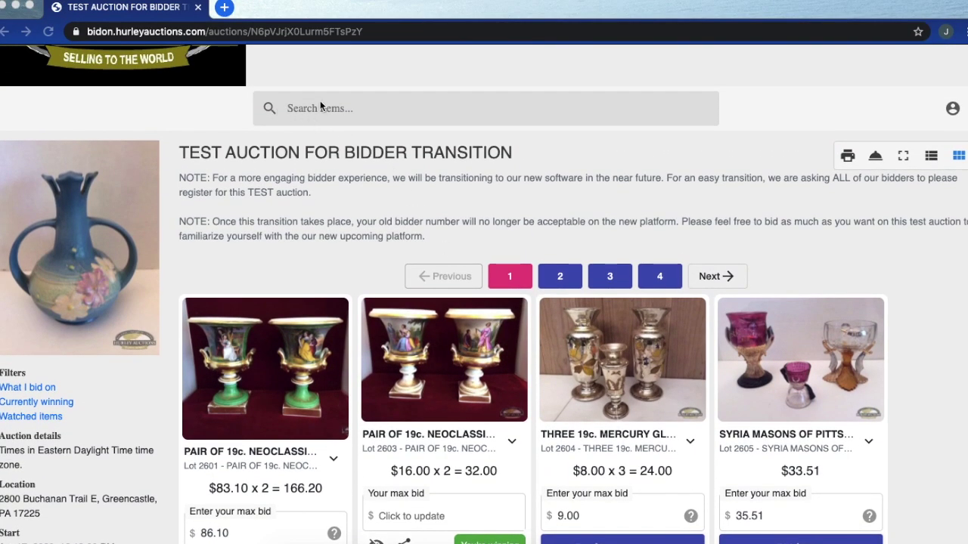
Step: Search the auction's items for 'wood' and scroll through the results
{"action": "left_click", "coordinate": [320, 108]}
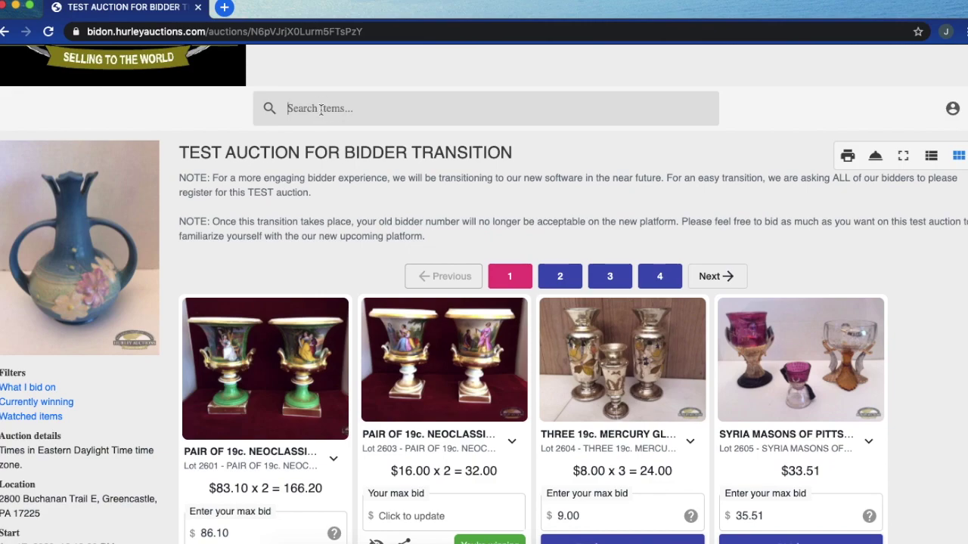
{"action": "type", "text": "wood"}
{"action": "key", "text": "Return"}
{"action": "scroll", "coordinate": [363, 309], "scroll_direction": "down", "scroll_amount": 1}
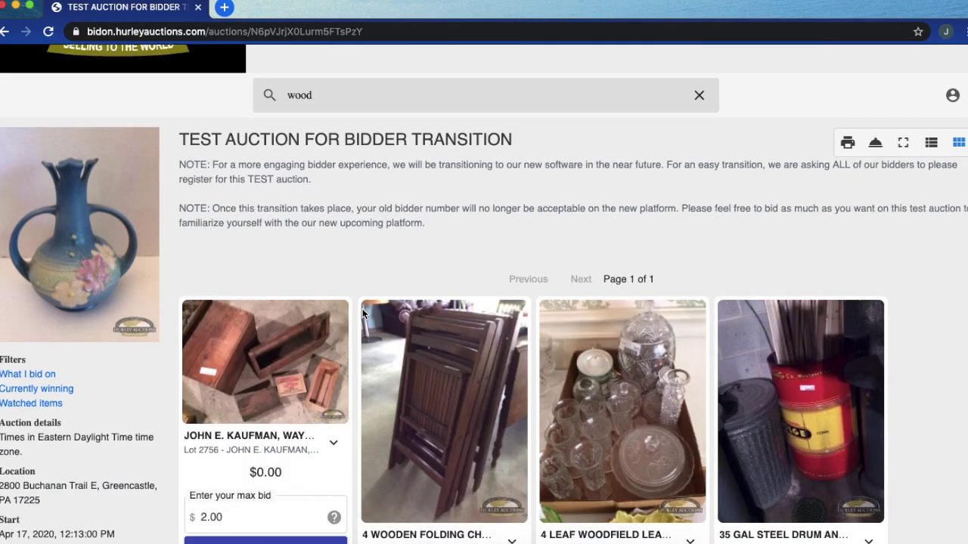
{"action": "scroll", "coordinate": [362, 309], "scroll_direction": "down", "scroll_amount": 2}
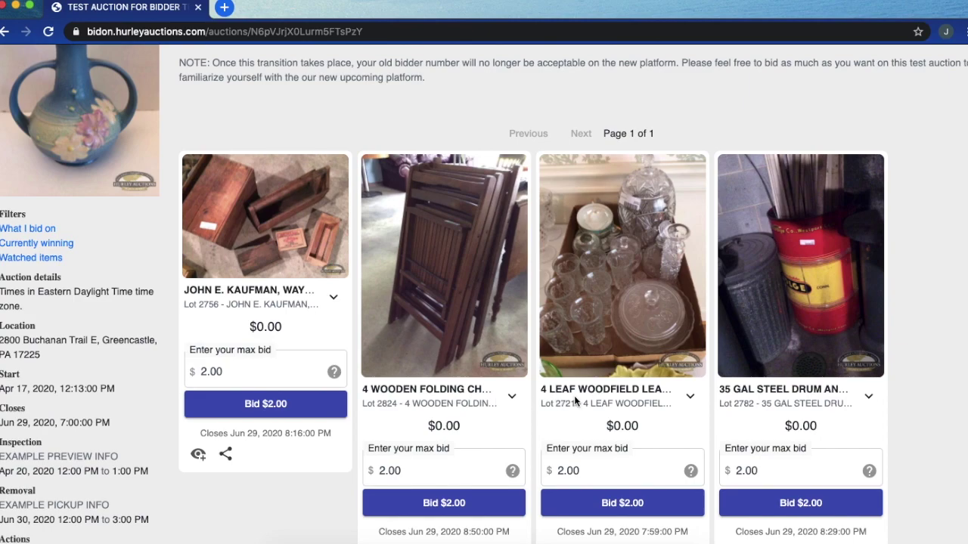
Step: Expand the steel drum and Woodfield lot details, then go back and reopen the test auction
{"action": "left_click", "coordinate": [868, 396]}
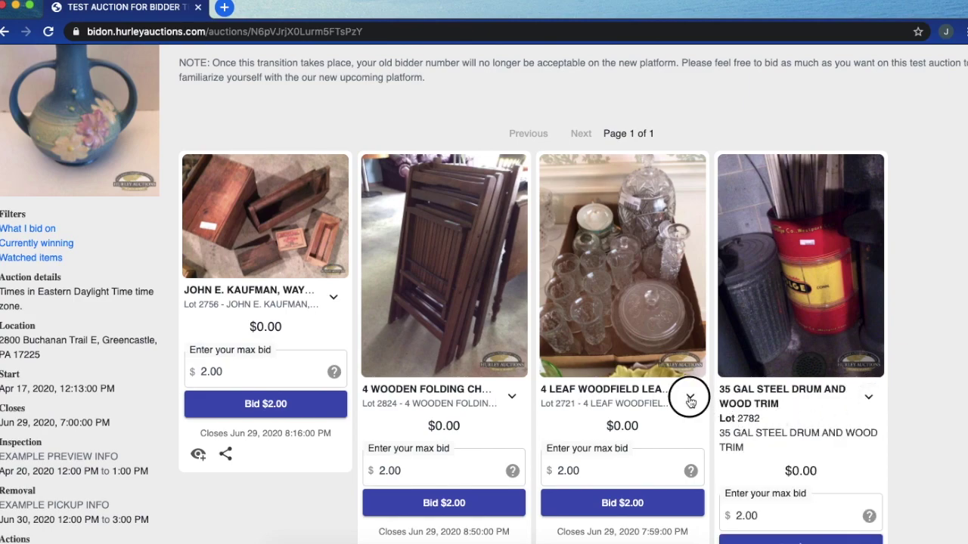
{"action": "left_click", "coordinate": [690, 398]}
{"action": "scroll", "coordinate": [593, 409], "scroll_direction": "down", "scroll_amount": 1}
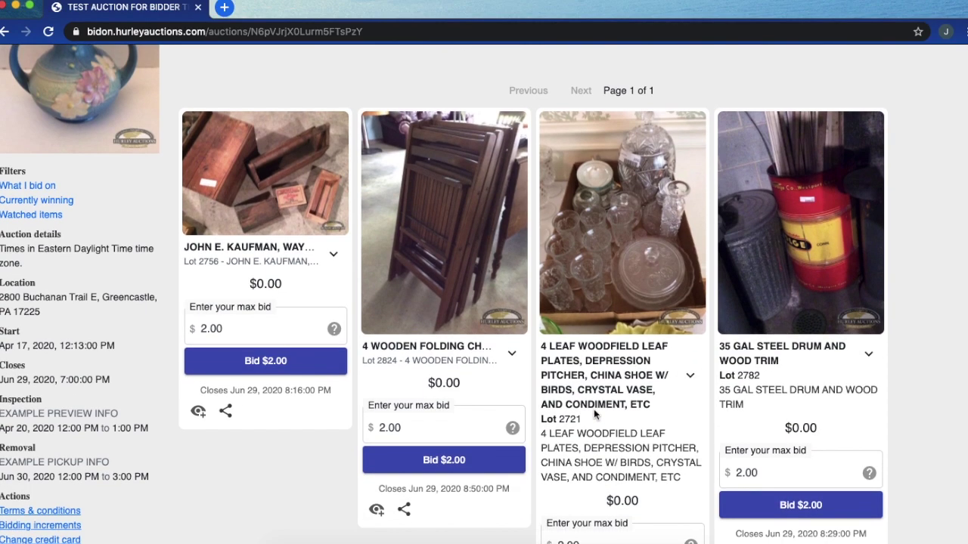
{"action": "key", "text": "super+Left"}
{"action": "left_click", "coordinate": [521, 448]}
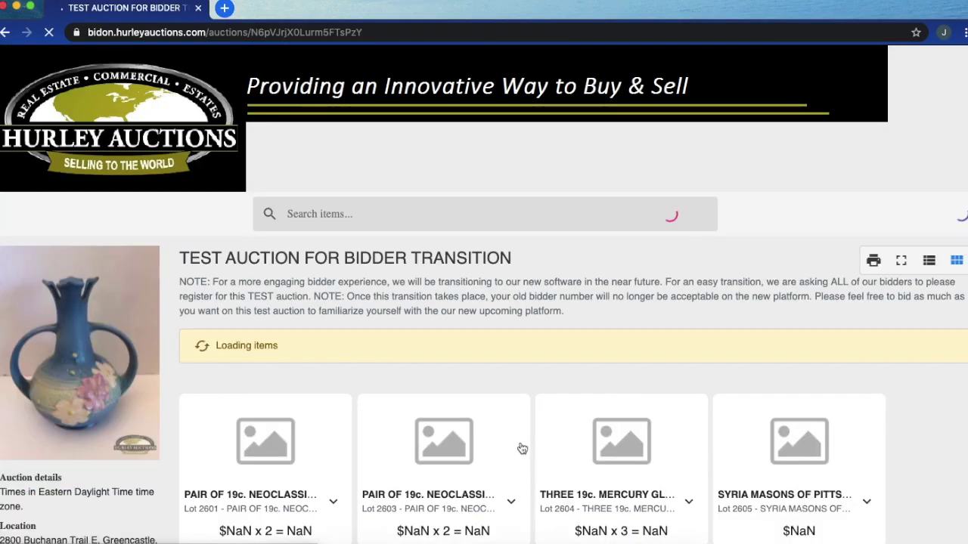
Step: Log back into the bidder account via the top-right Login and return to the test auction
{"action": "scroll", "coordinate": [498, 394], "scroll_direction": "down", "scroll_amount": 2}
{"action": "scroll", "coordinate": [497, 393], "scroll_direction": "down", "scroll_amount": 1}
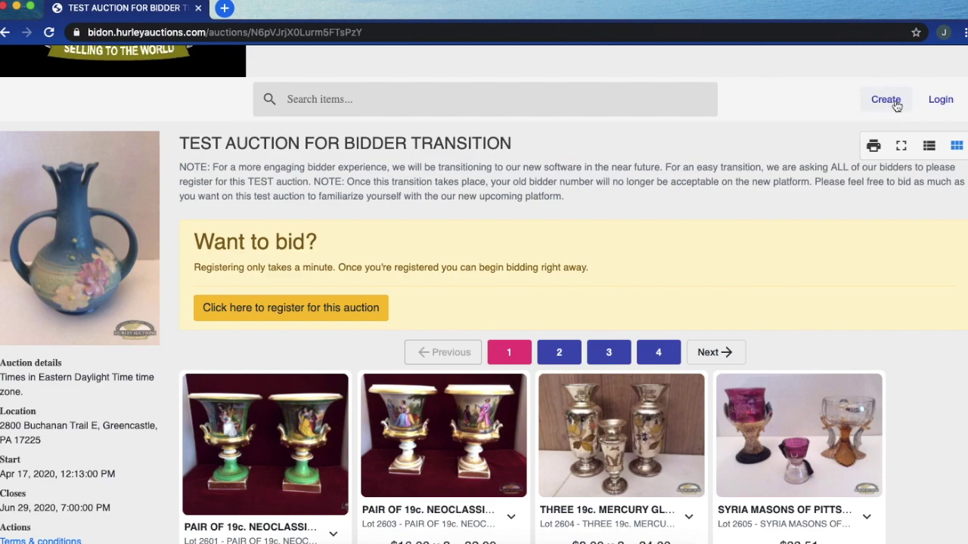
{"action": "left_click", "coordinate": [940, 99]}
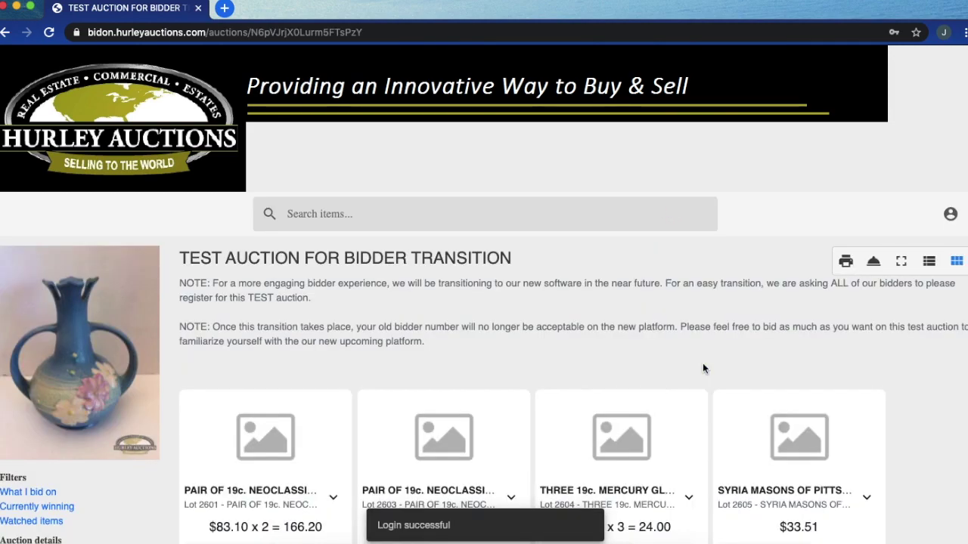
{"action": "scroll", "coordinate": [703, 364], "scroll_direction": "down", "scroll_amount": 3}
{"action": "scroll", "coordinate": [611, 294], "scroll_direction": "down", "scroll_amount": 1}
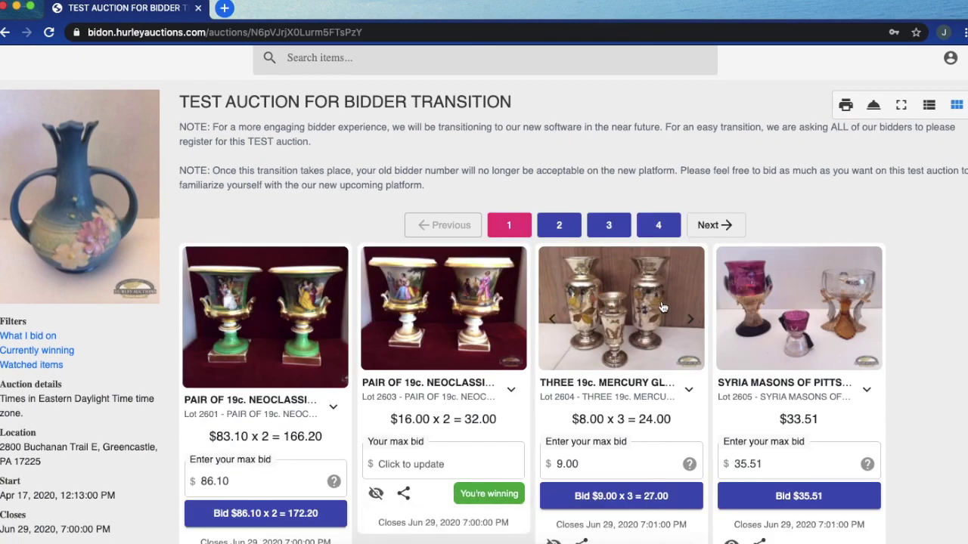
{"action": "scroll", "coordinate": [774, 224], "scroll_direction": "up", "scroll_amount": 1}
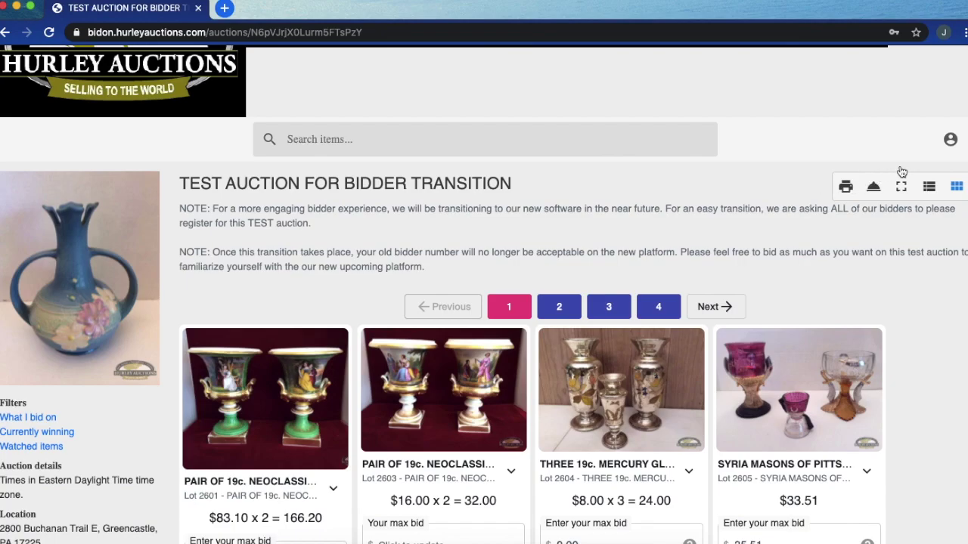